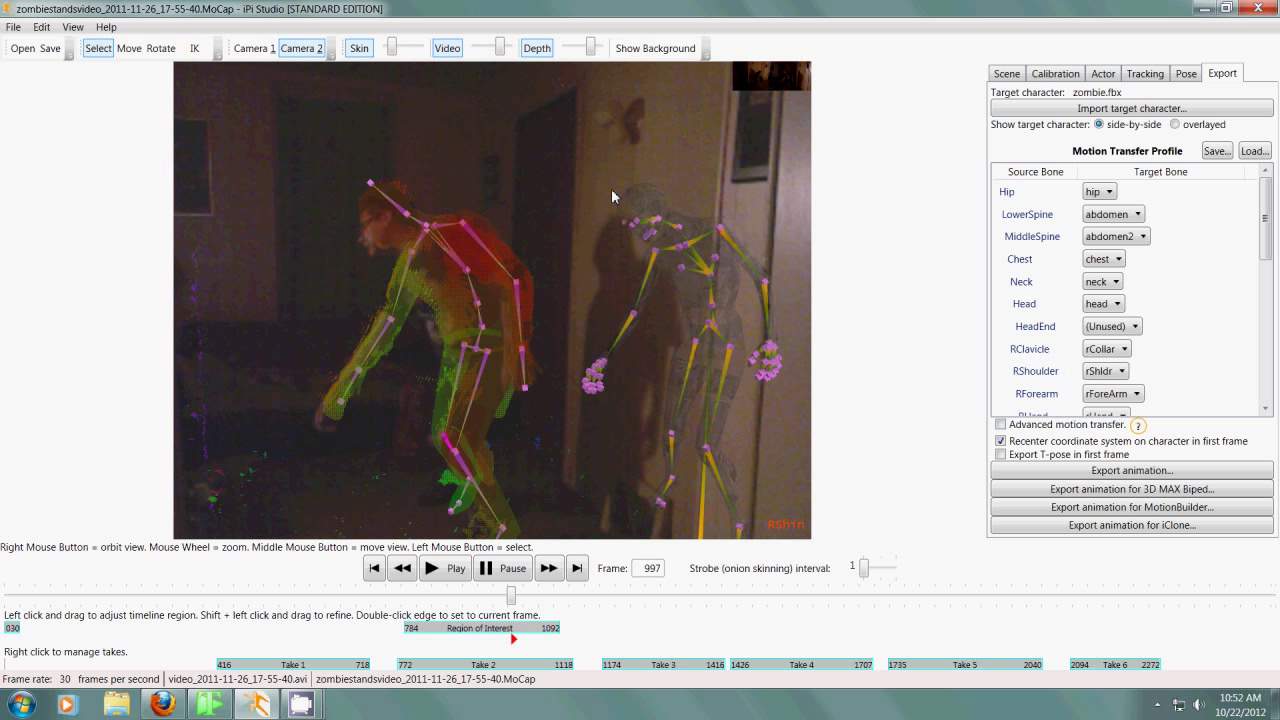
Step: Compare the take in the first and second camera views
click(258, 49)
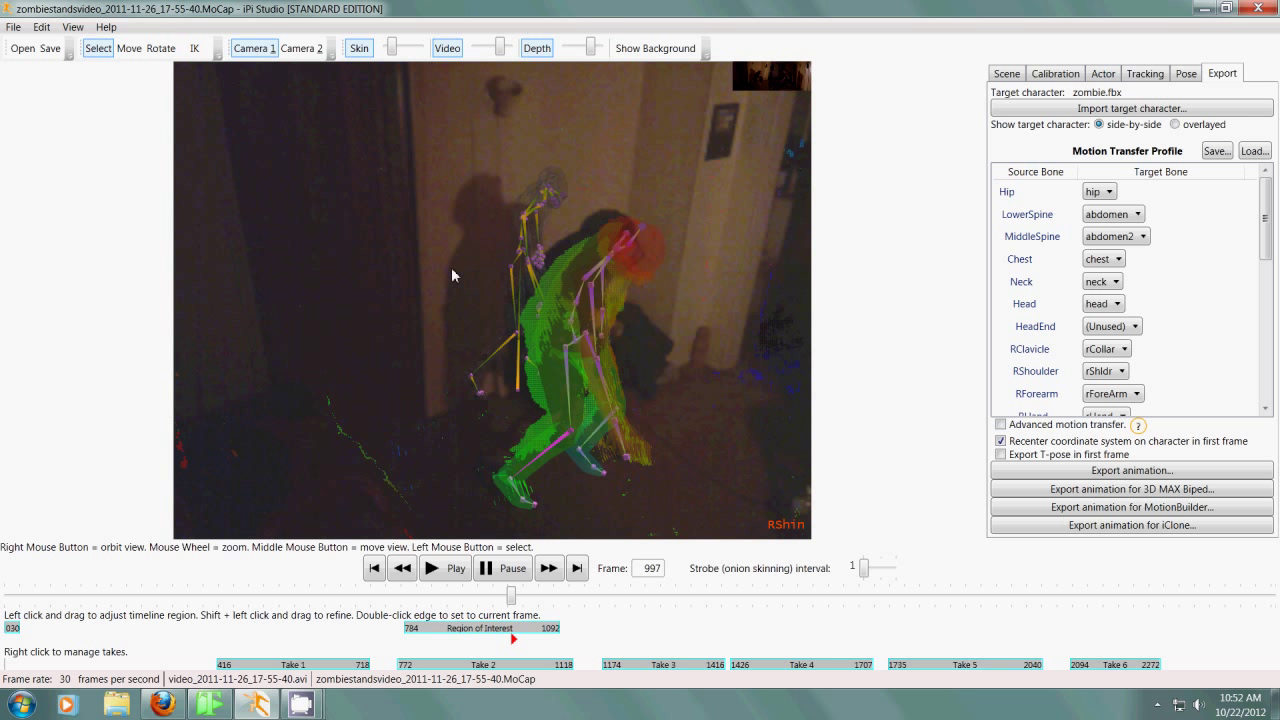
click(304, 49)
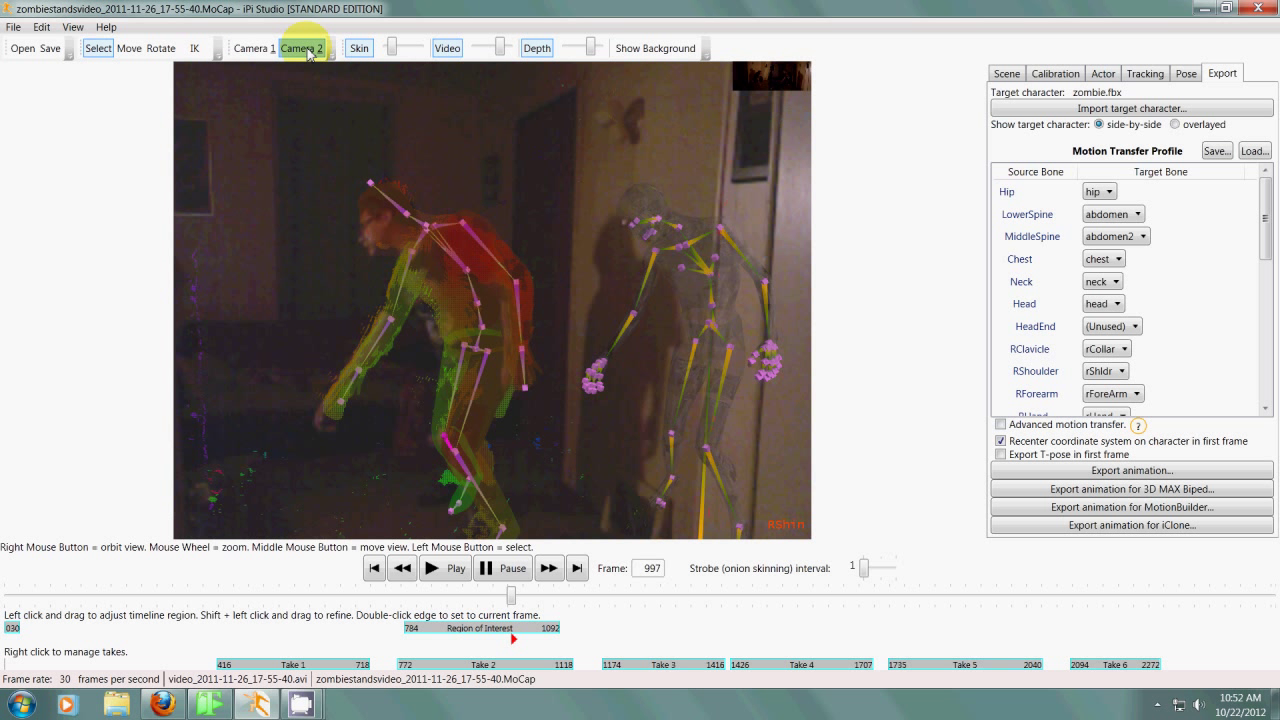
click(252, 50)
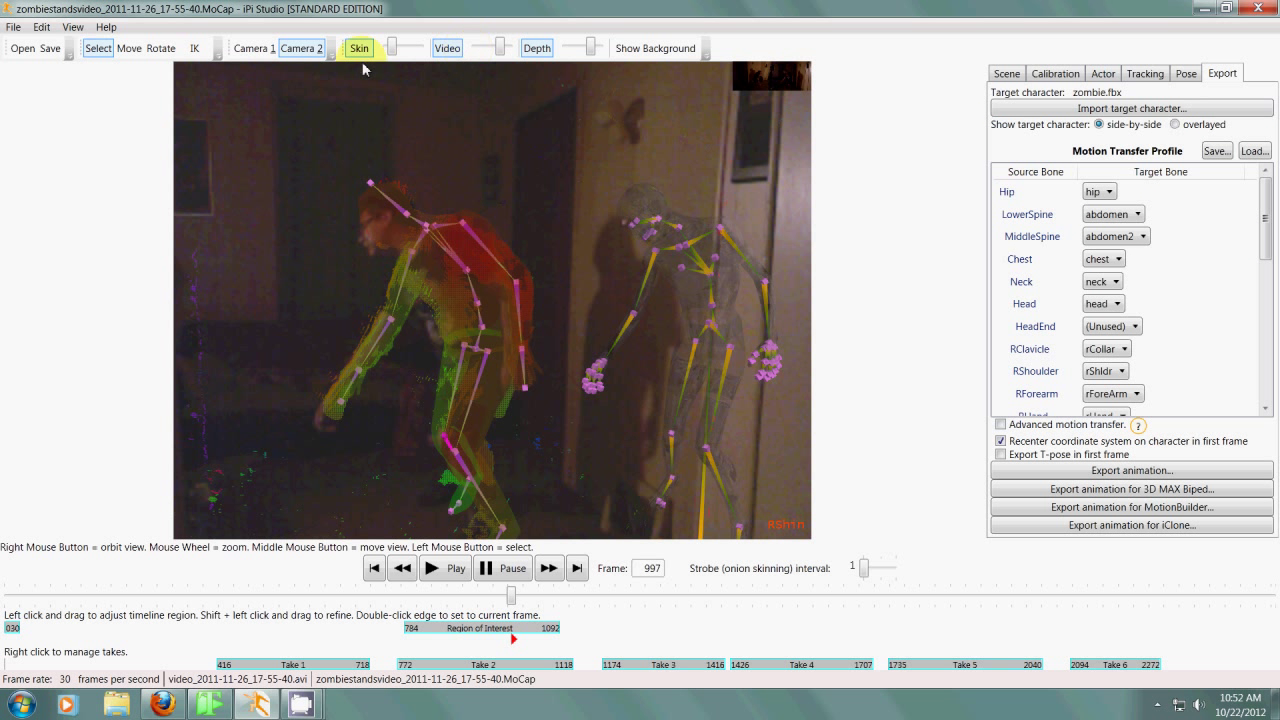
click(395, 50)
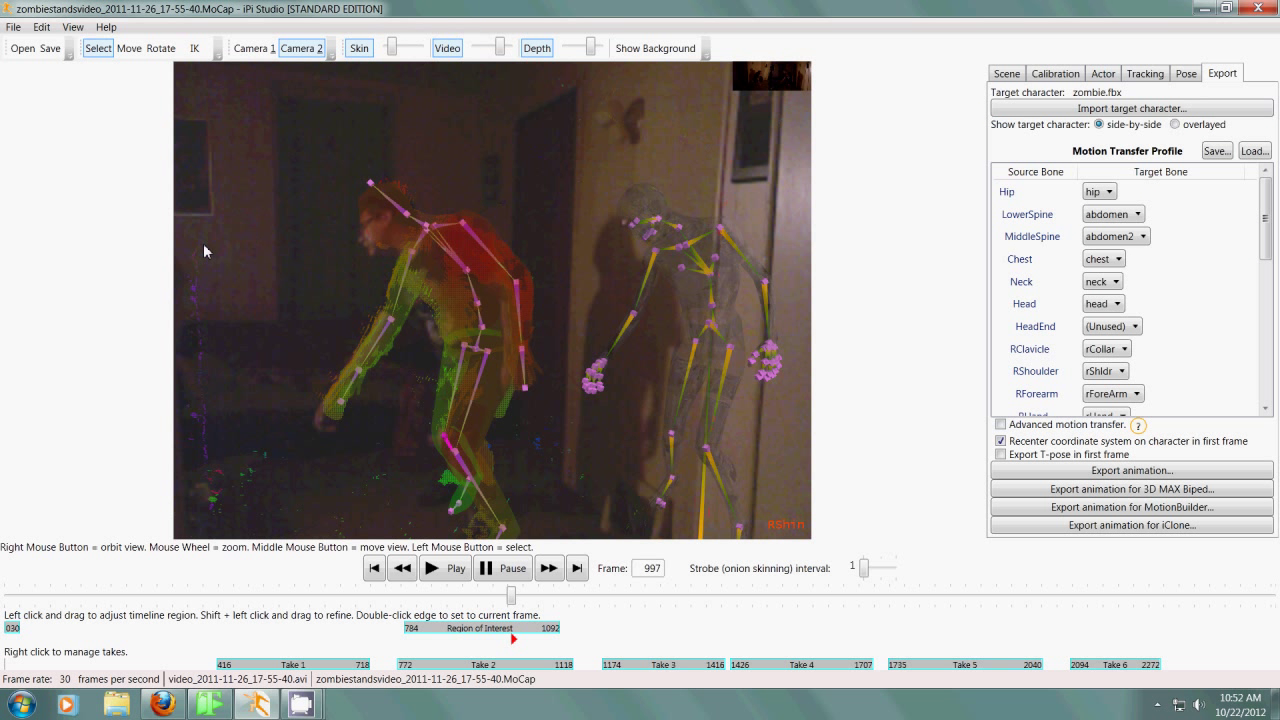
drag(150, 605, 45, 633)
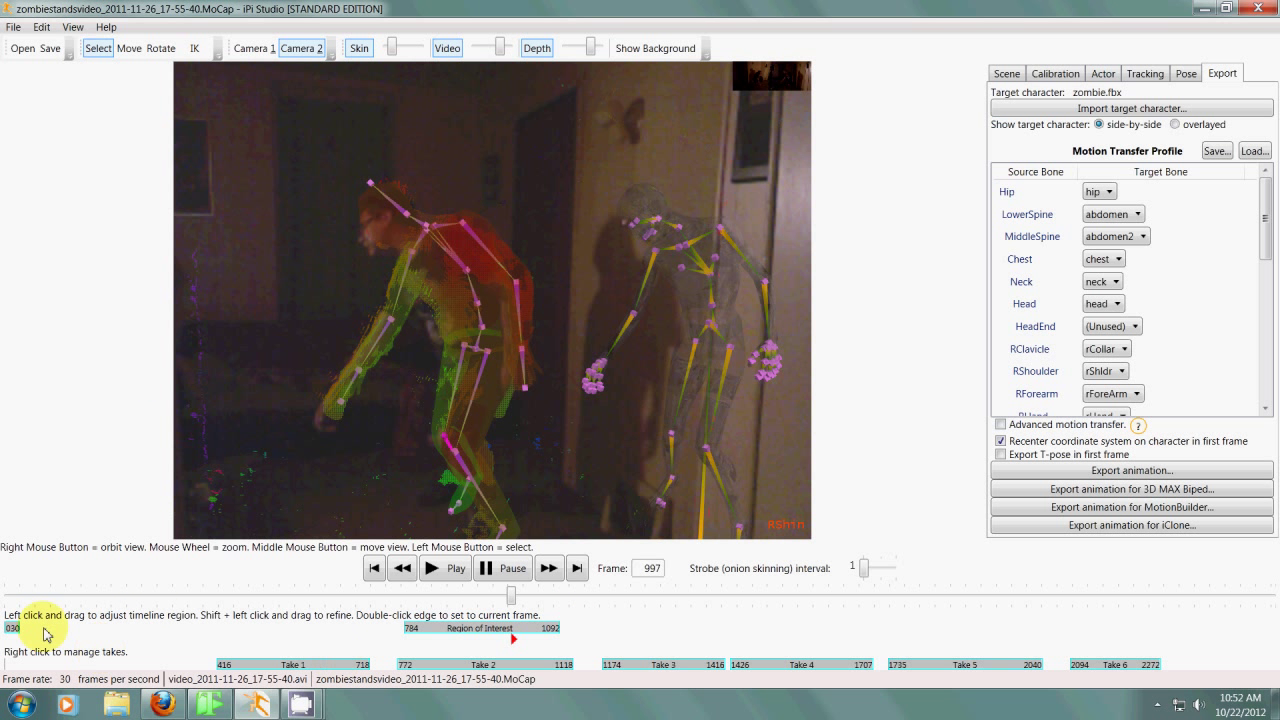
Step: Browse to the 2kinect folder of mocap takes in the Open dialog, then cancel
click(15, 29)
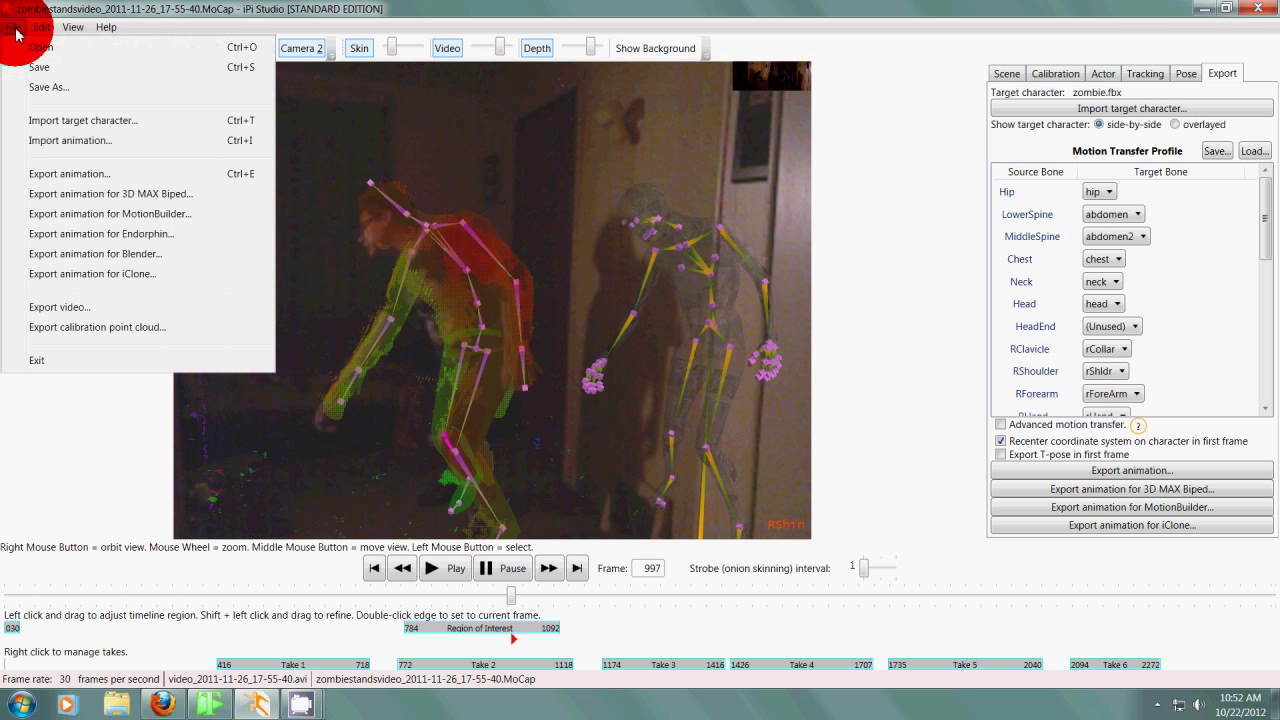
click(40, 47)
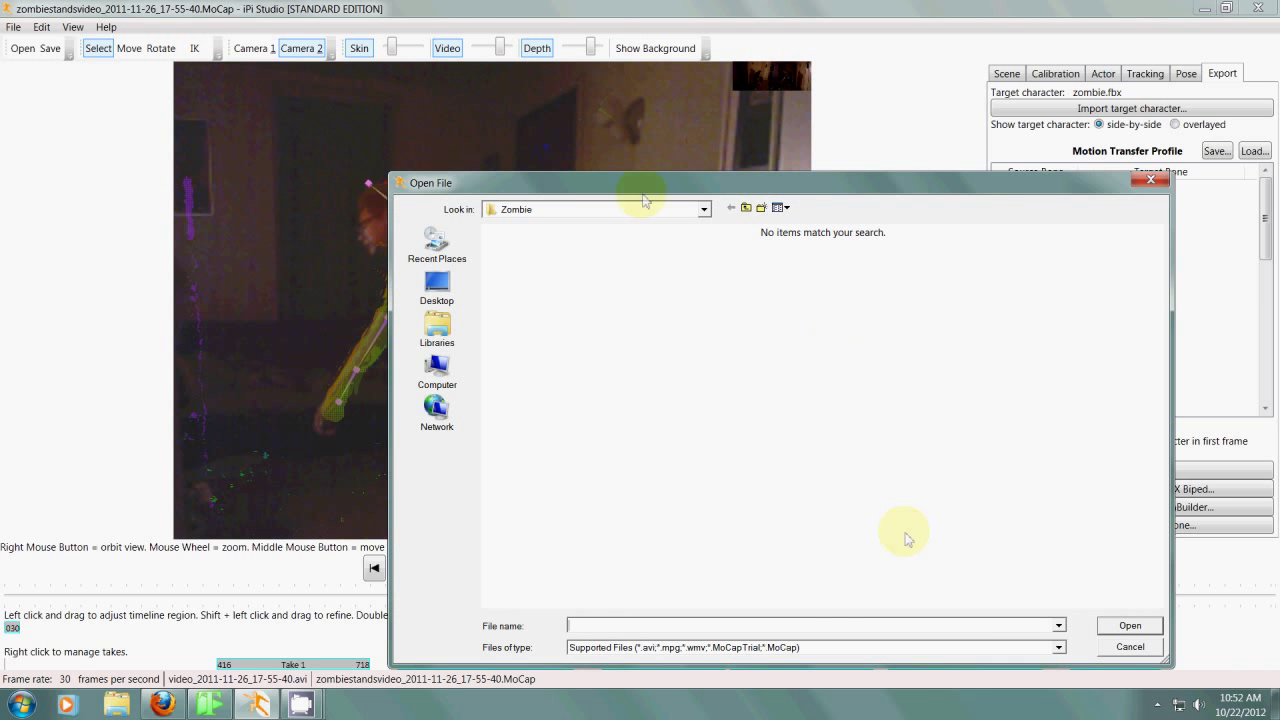
click(745, 208)
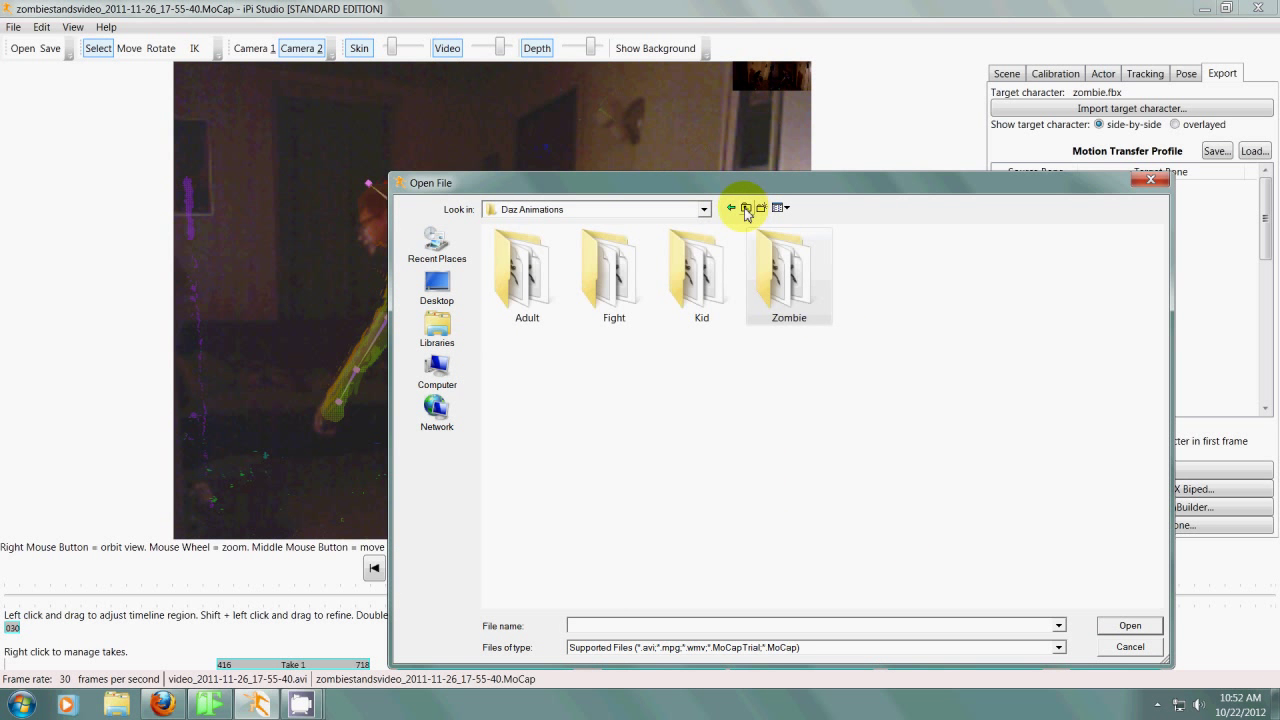
click(745, 208)
double_click(517, 286)
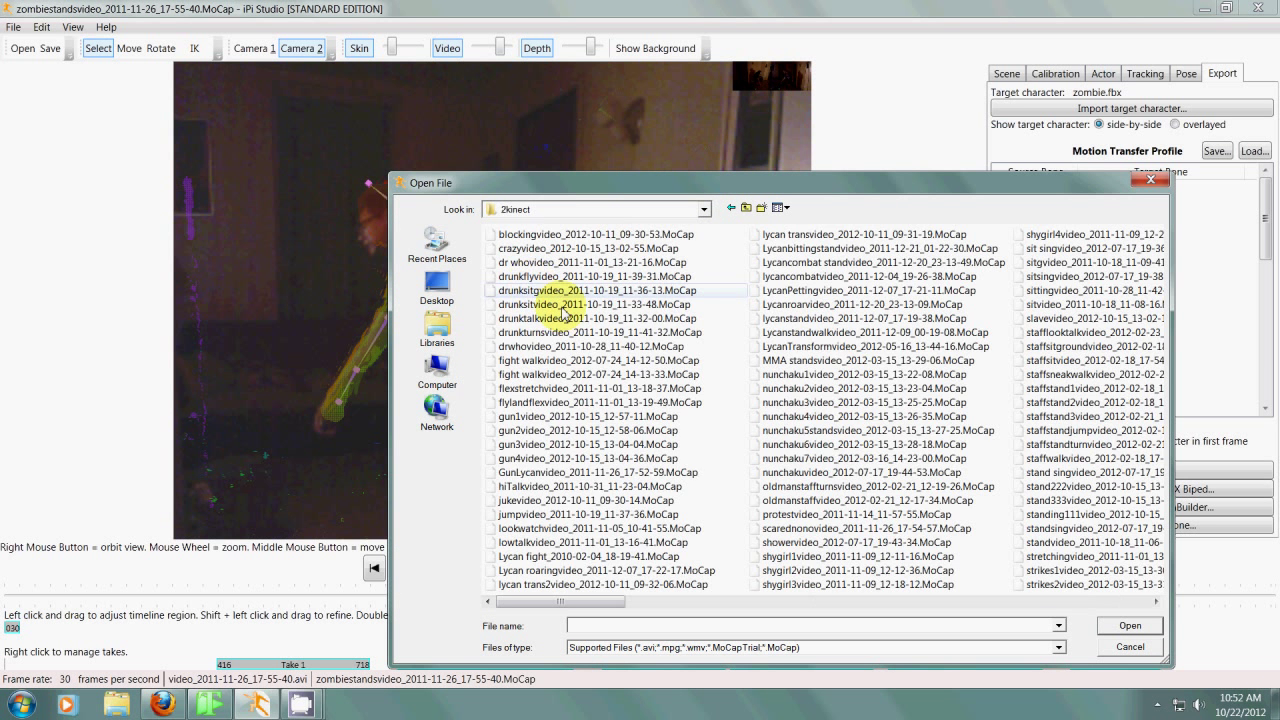
click(610, 604)
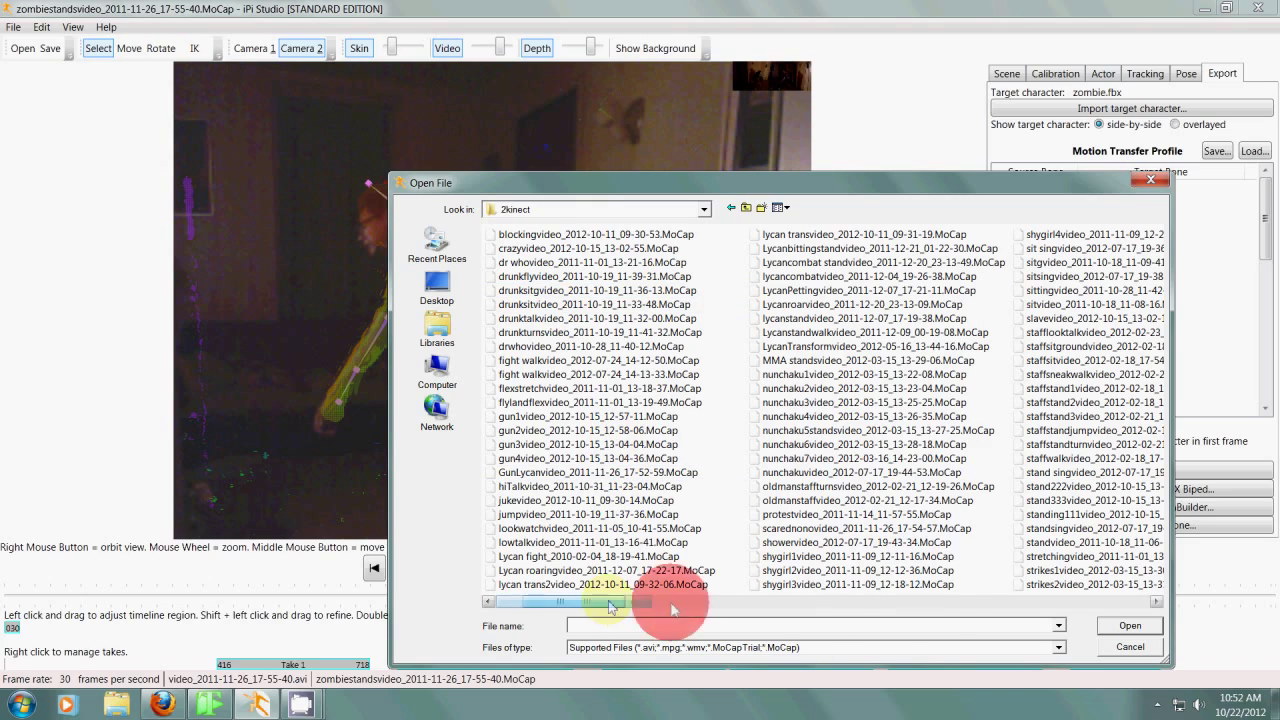
drag(610, 606, 830, 590)
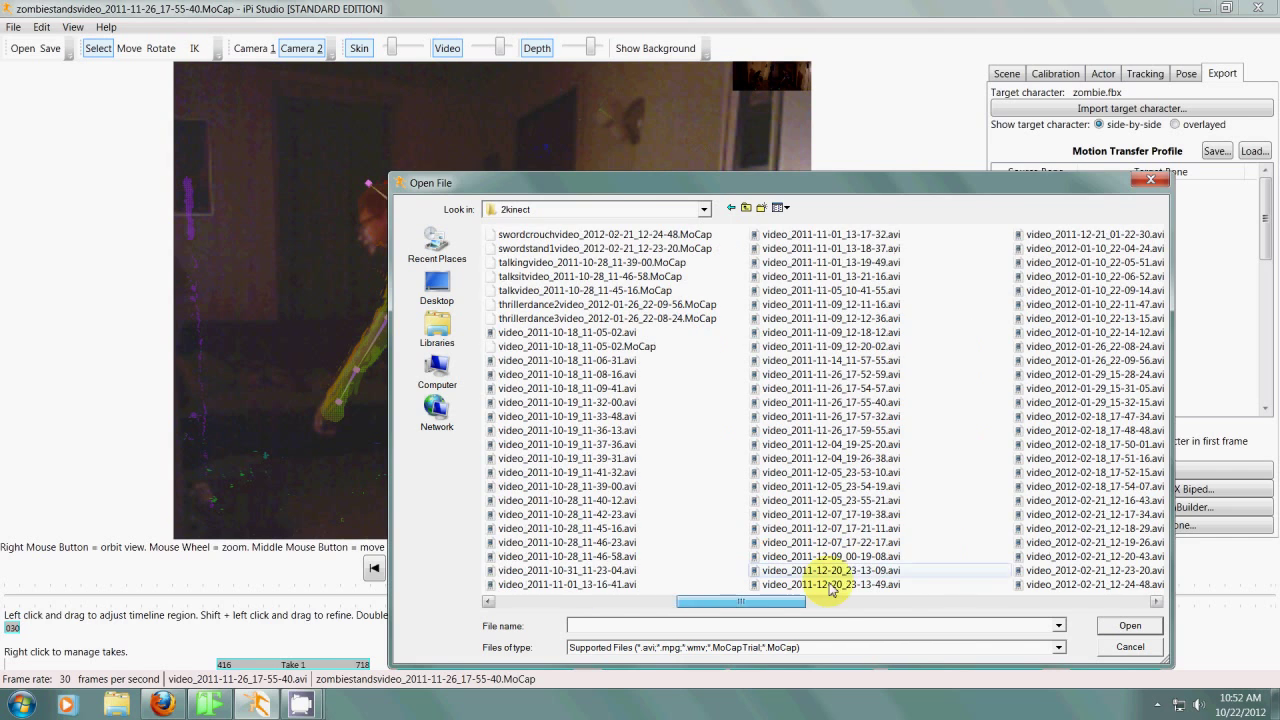
click(1132, 648)
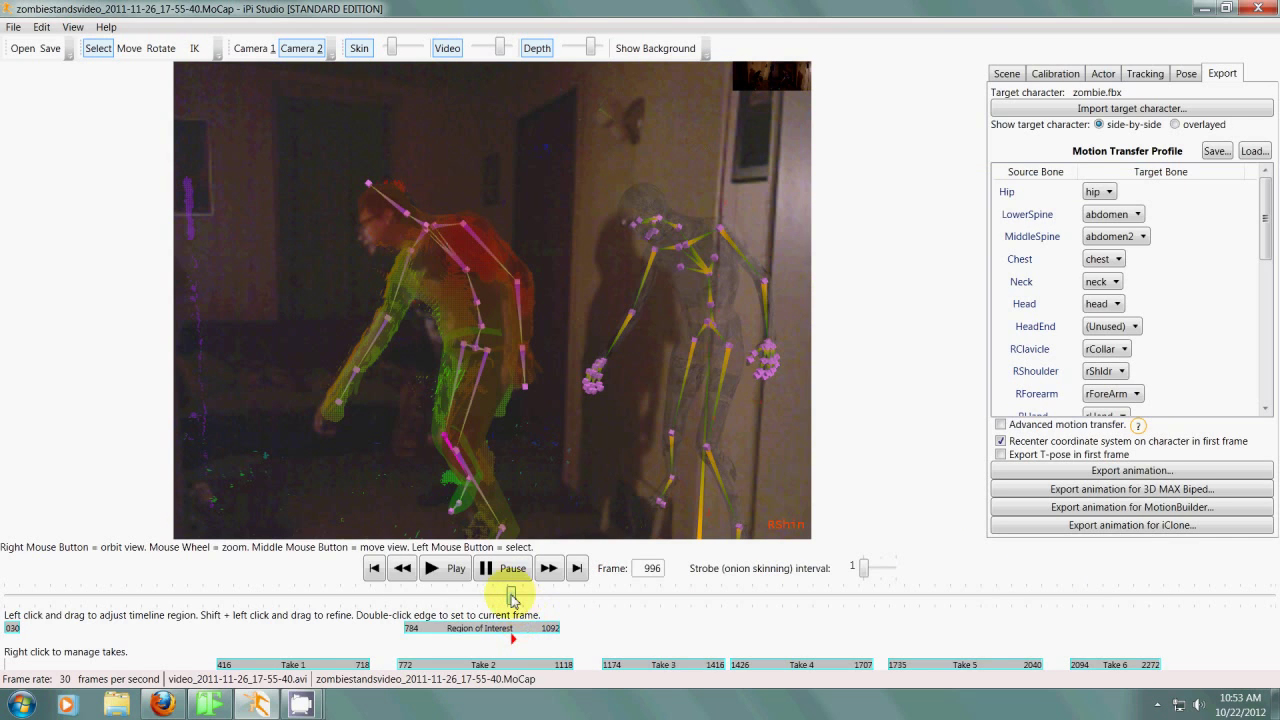
Step: Move the playhead back to about frame 418 and play the take
drag(512, 598, 219, 597)
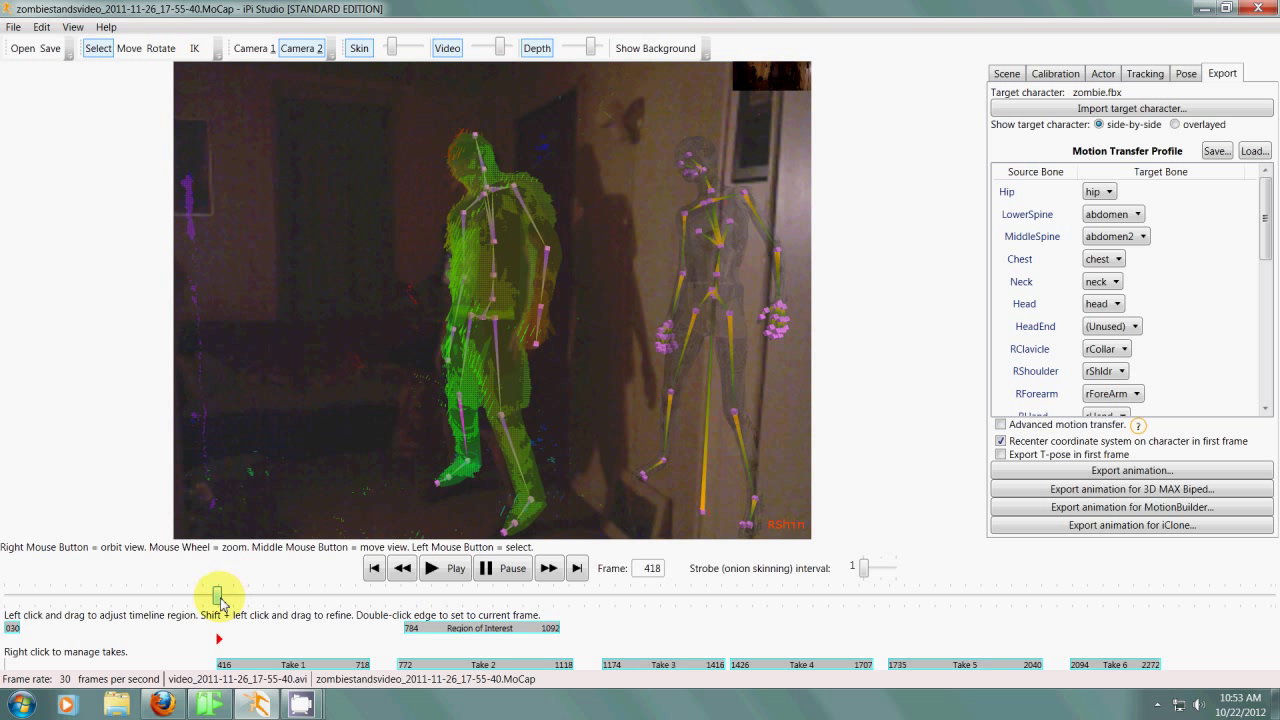
mouse_move(216, 596)
mouse_down()
mouse_move(250, 612)
mouse_move(415, 610)
mouse_move(222, 606)
mouse_up()
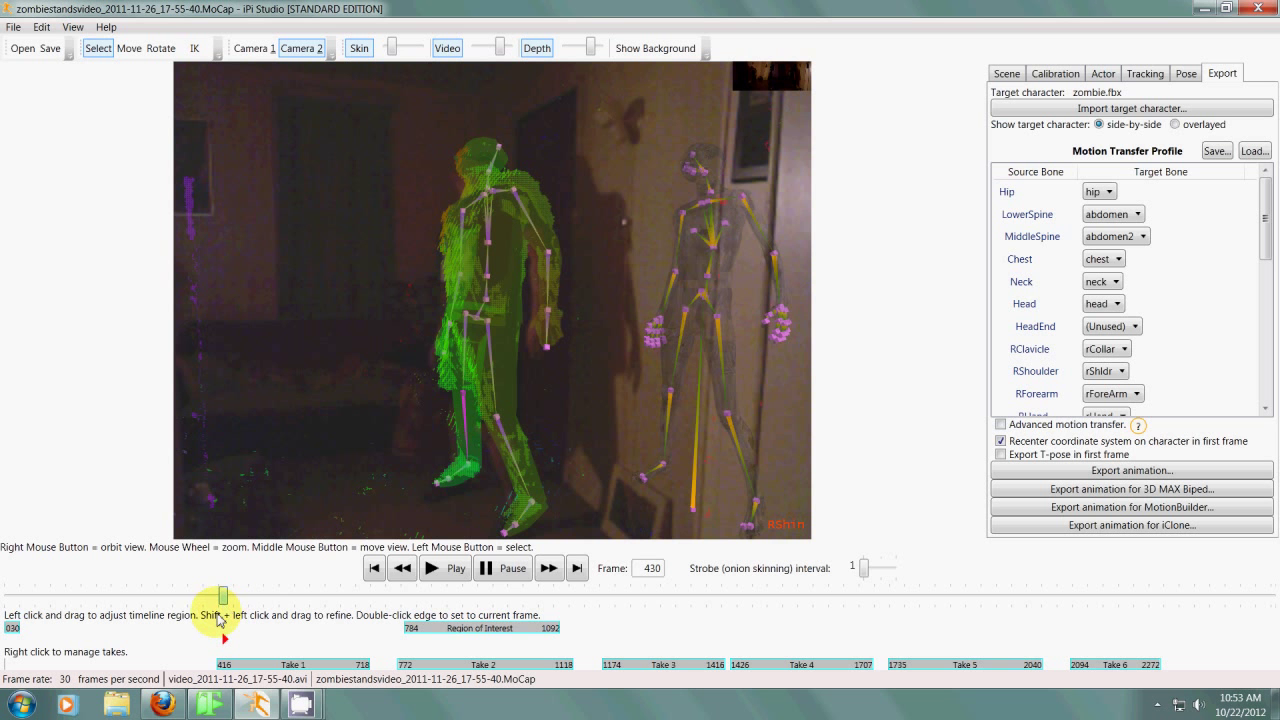
key(space)
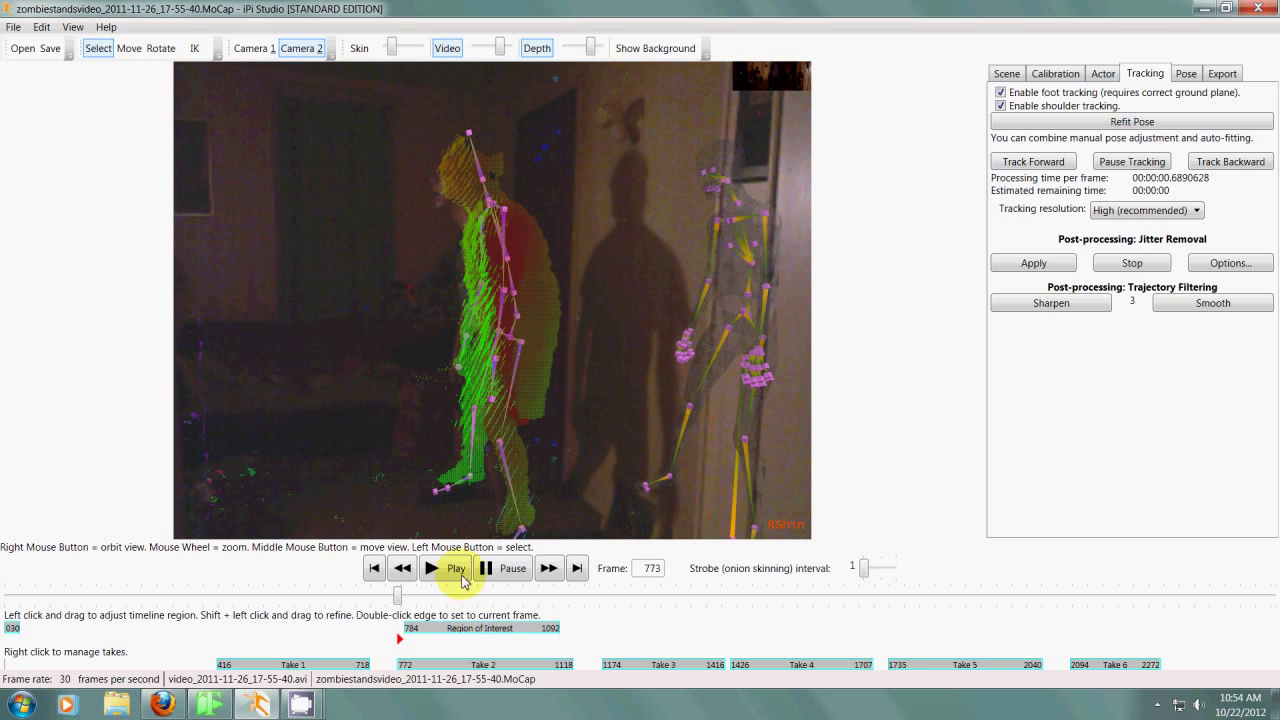
Step: Play the take to frame 1617 from camera 2, then camera 1, and show the actor skin
click(450, 569)
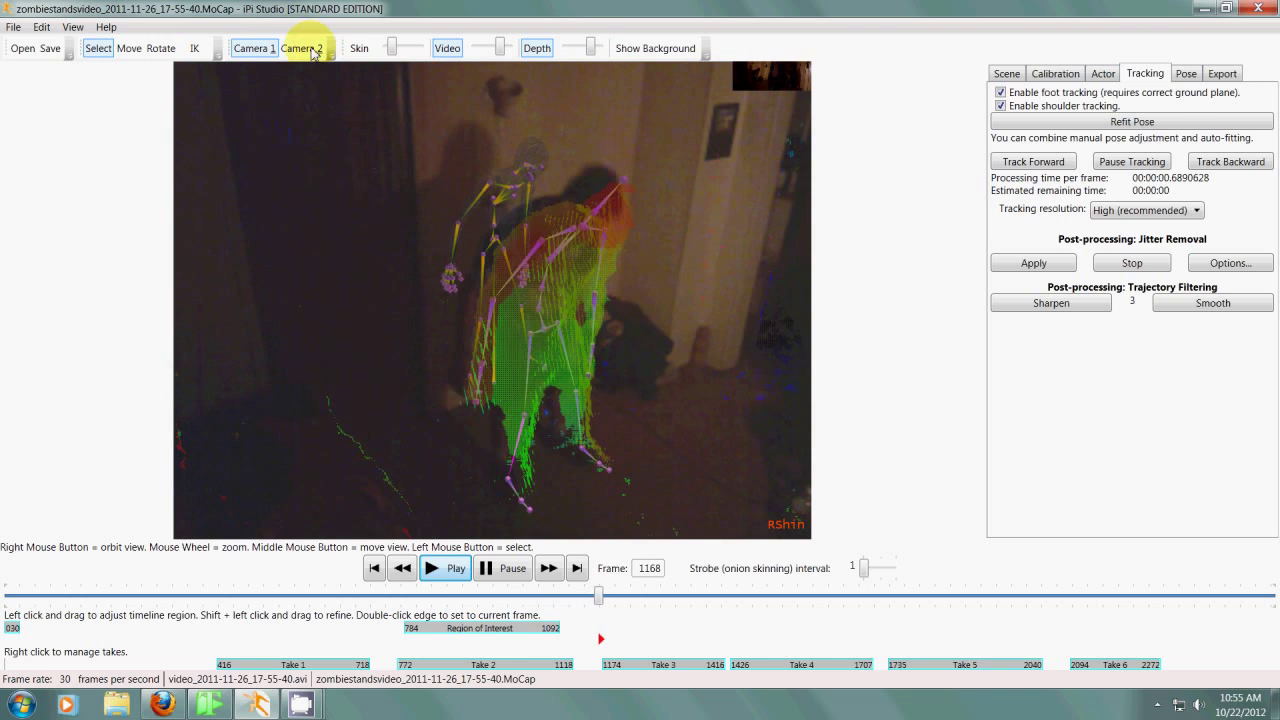
click(298, 48)
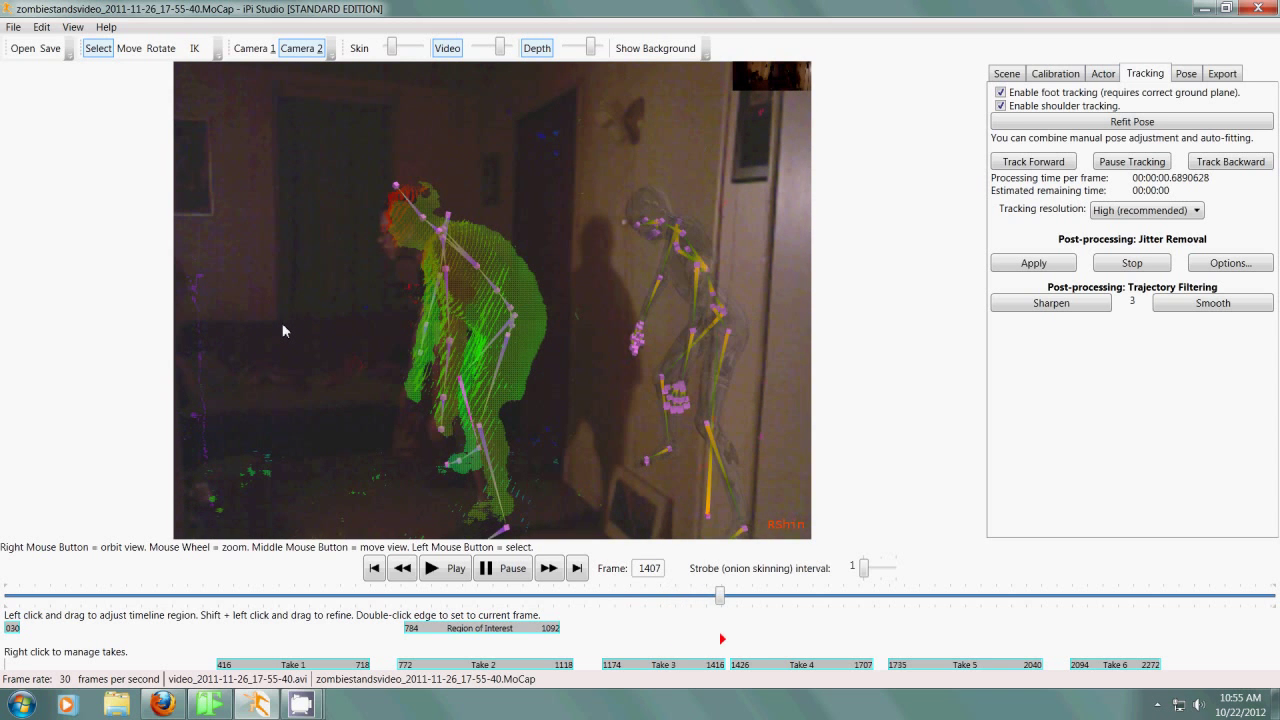
click(254, 48)
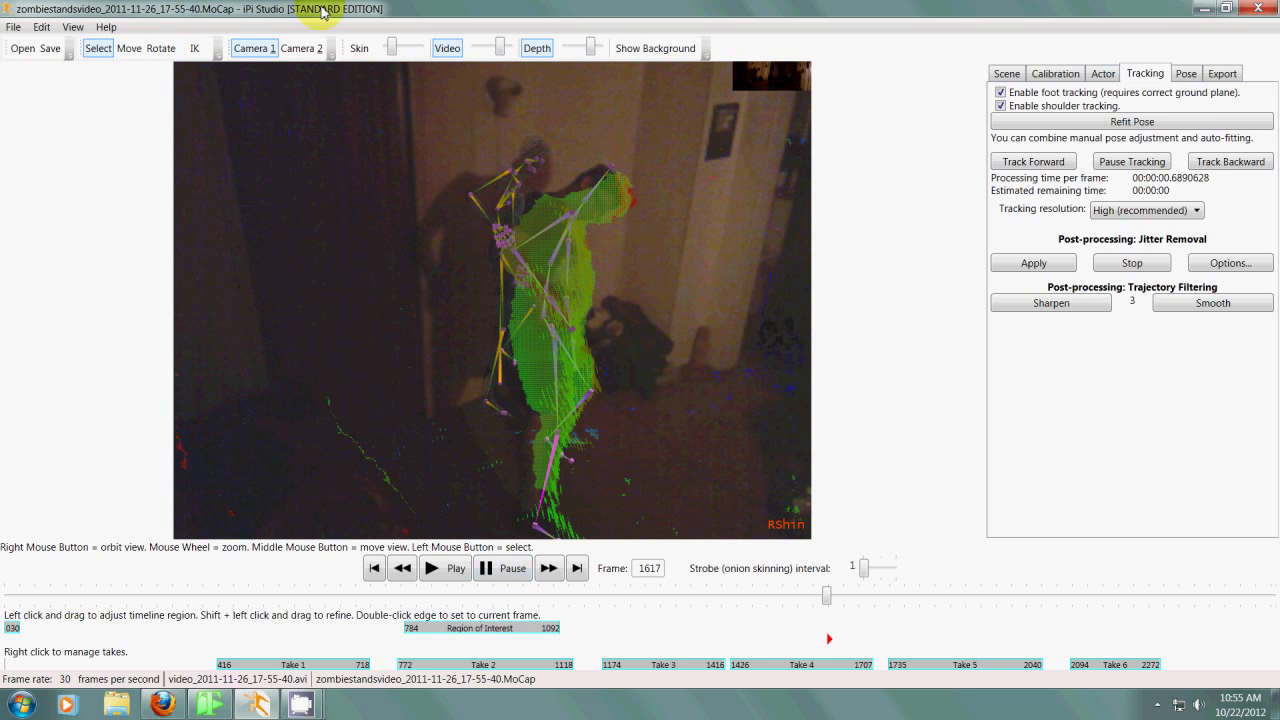
click(358, 48)
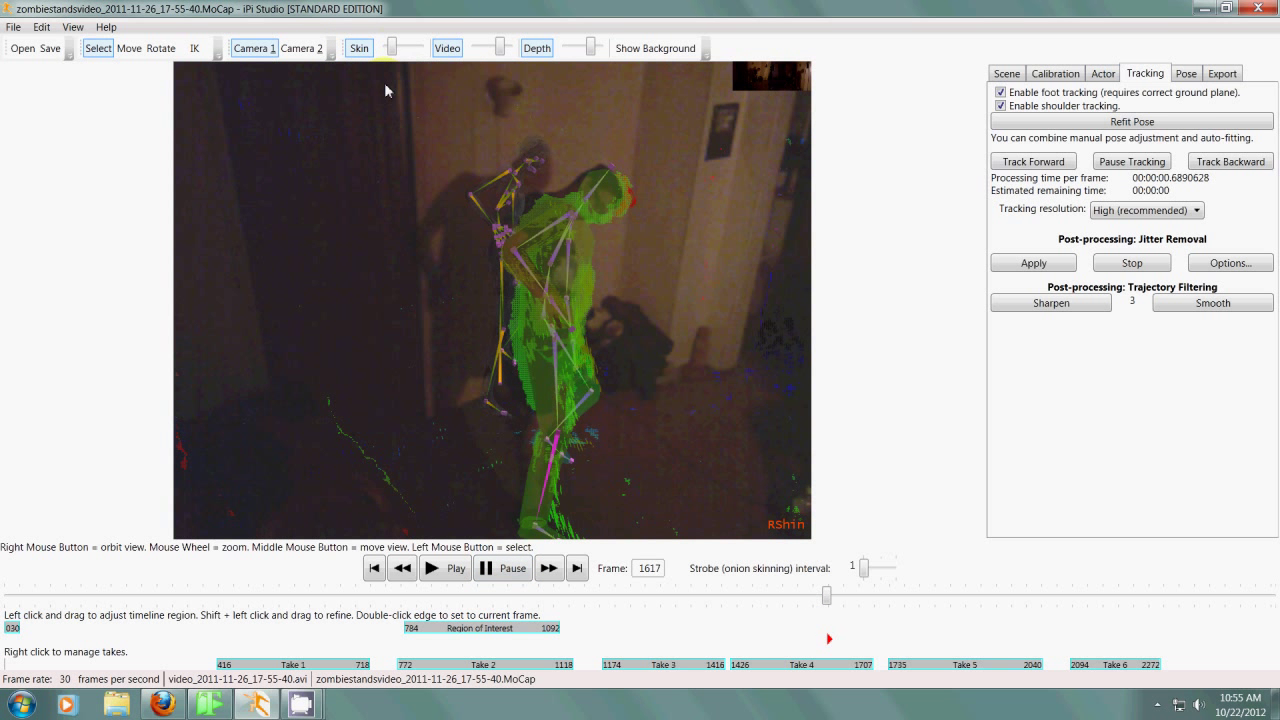
Step: Hide the depth points, view camera 2, and set the body skins to full opacity
click(537, 48)
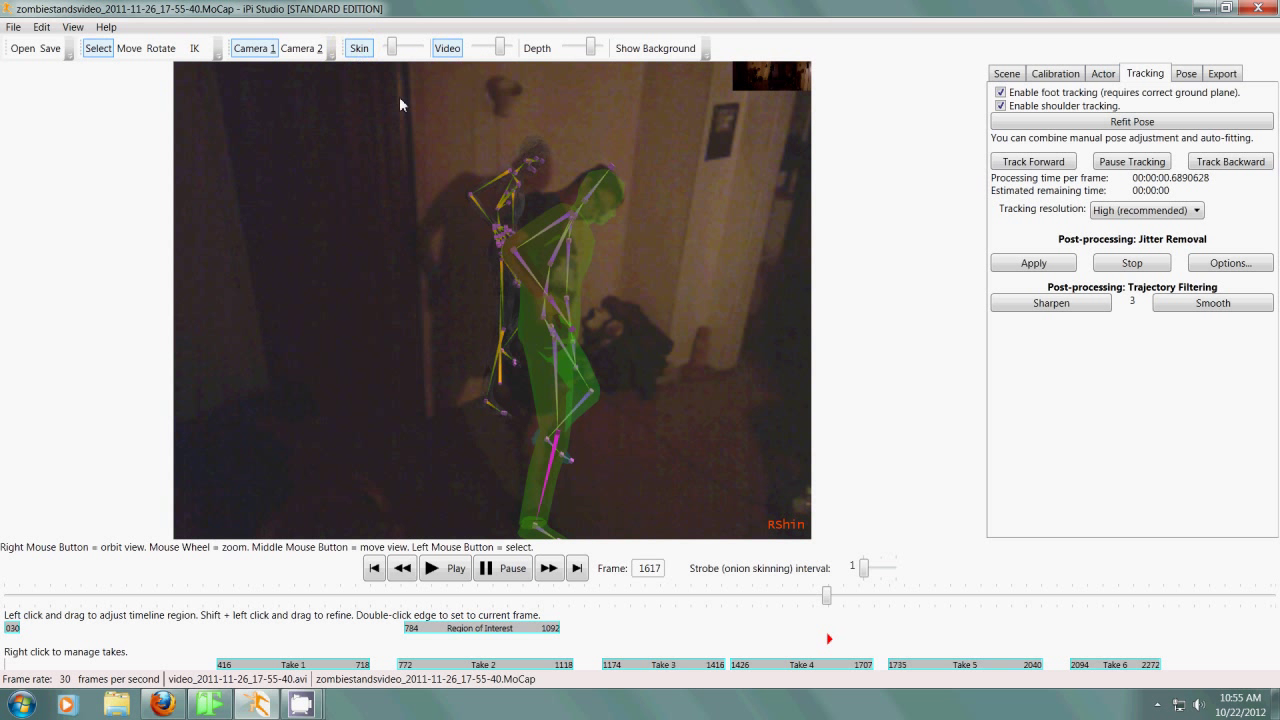
click(301, 48)
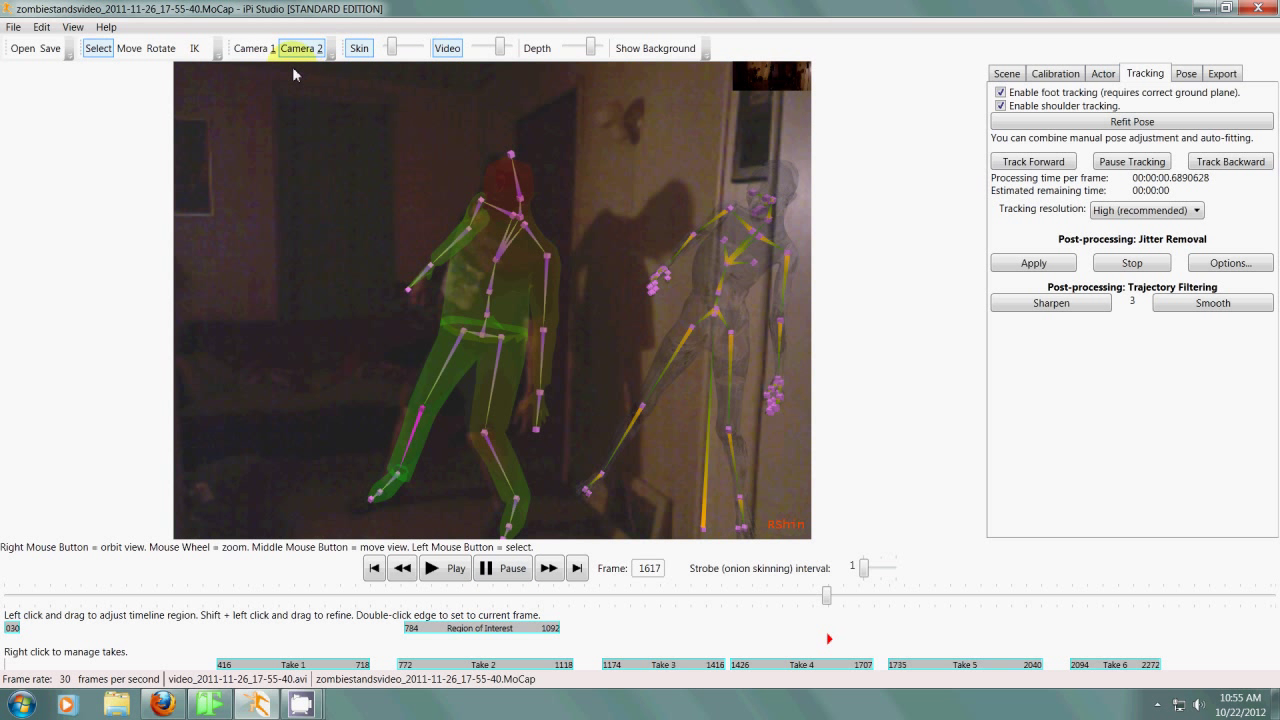
click(397, 48)
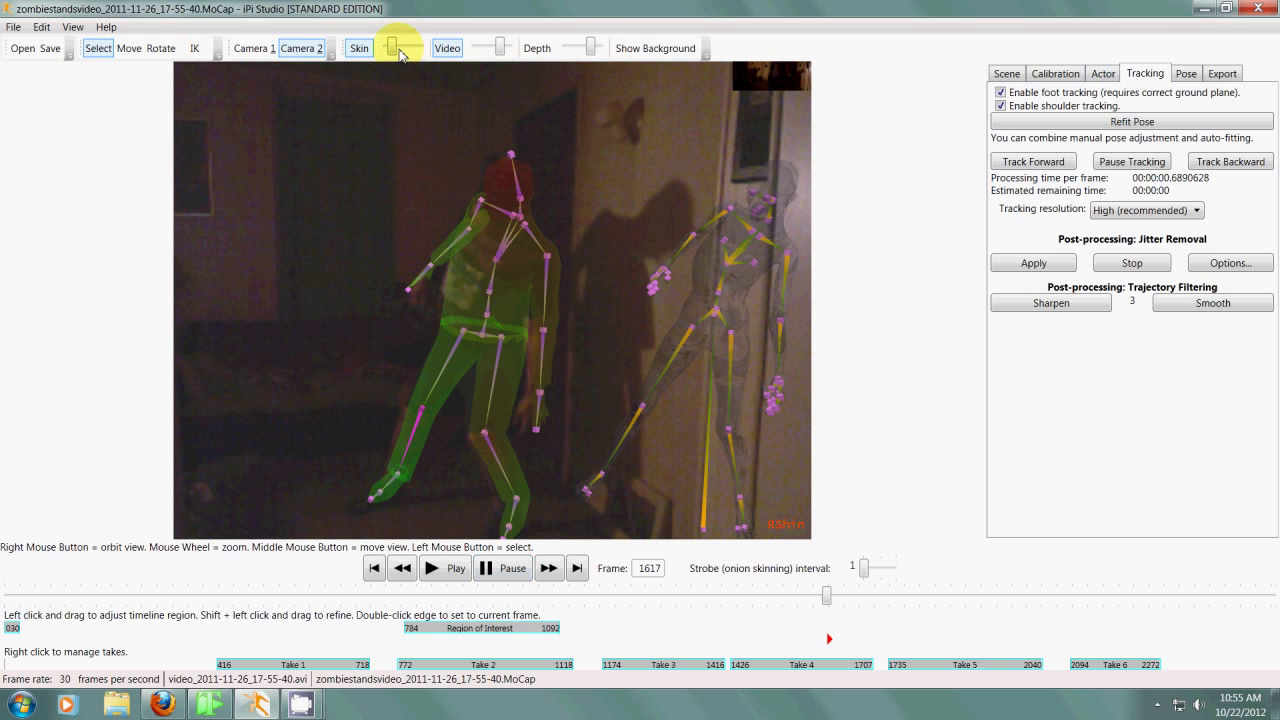
drag(400, 54, 423, 48)
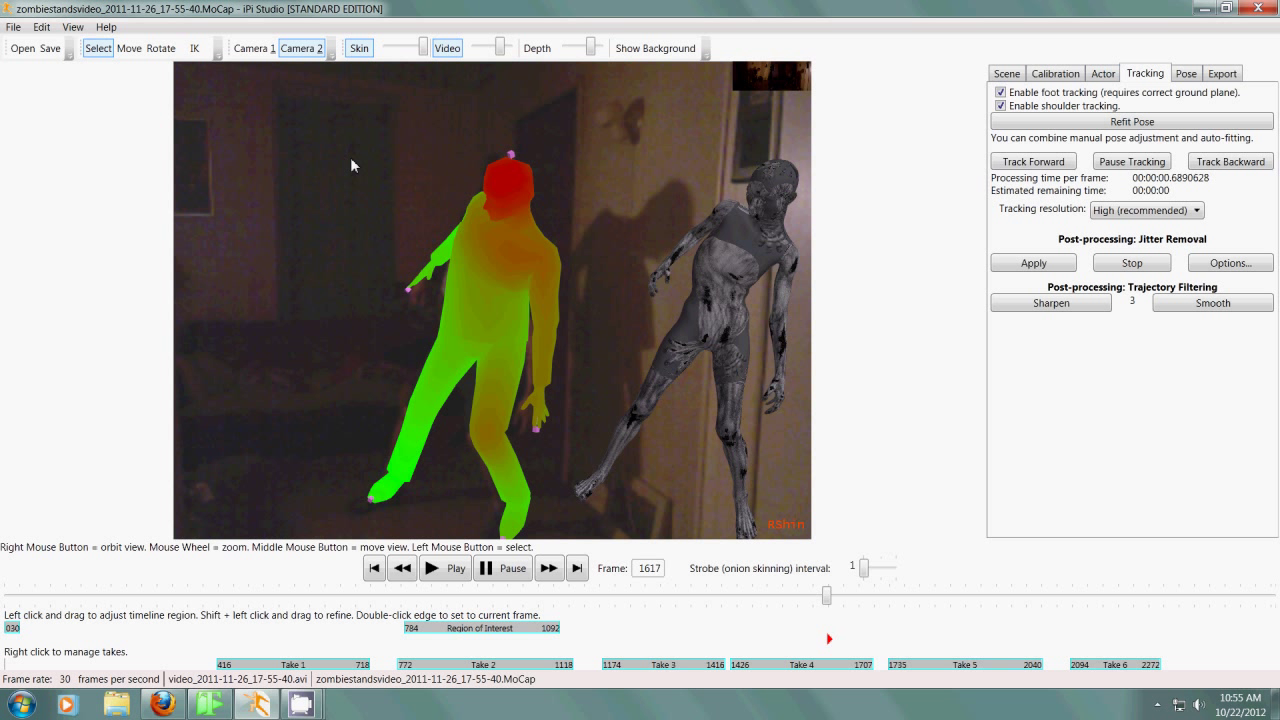
click(253, 48)
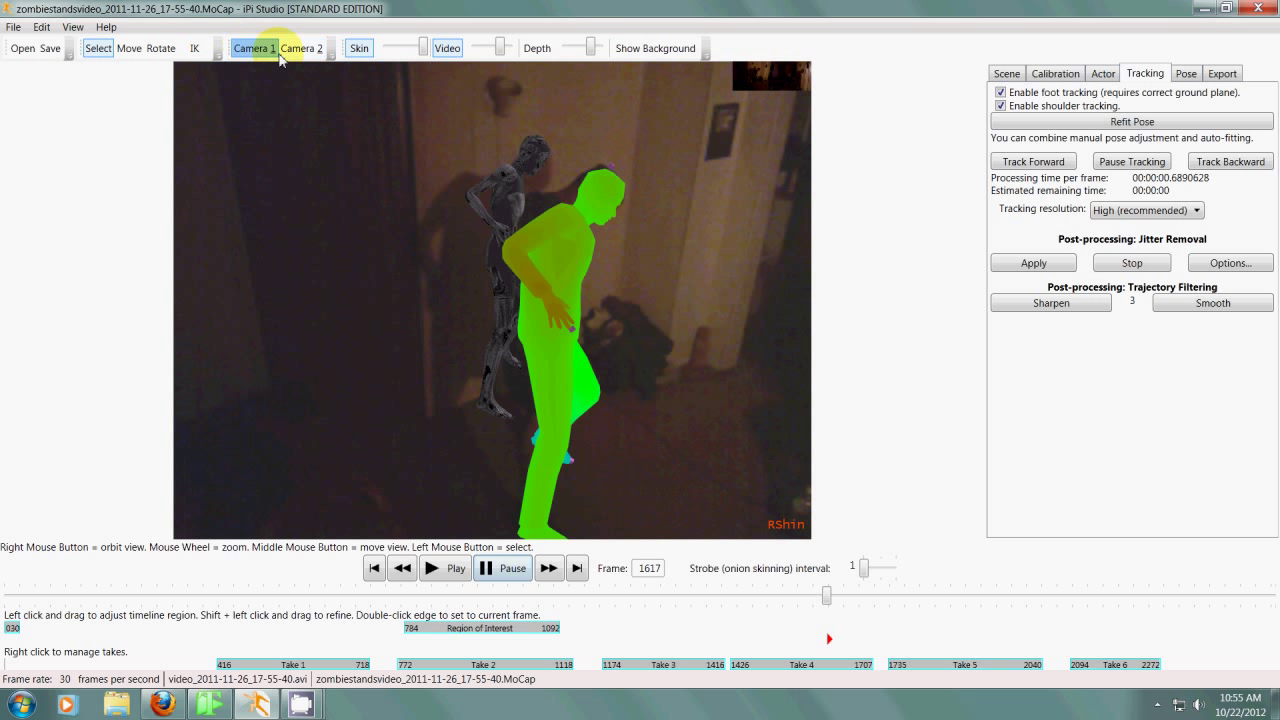
Step: Play from camera 2 with the zombie overlaid and the green actor skin hidden
click(303, 48)
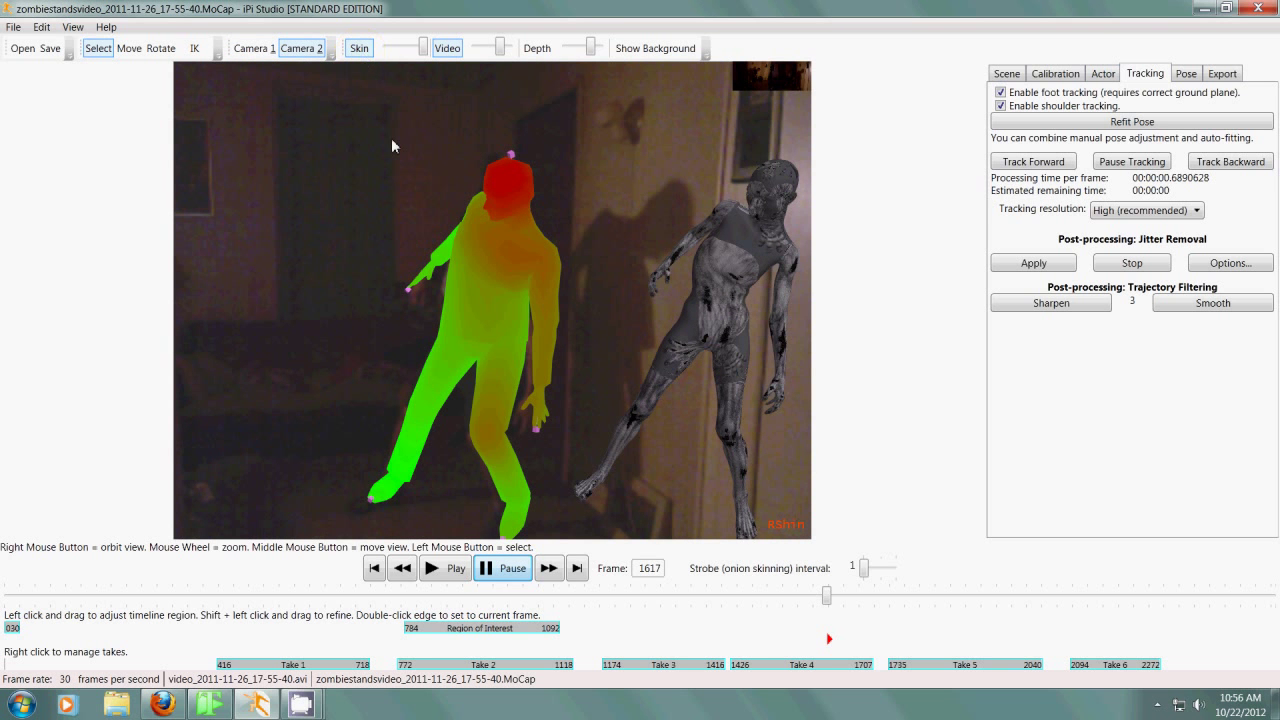
click(447, 570)
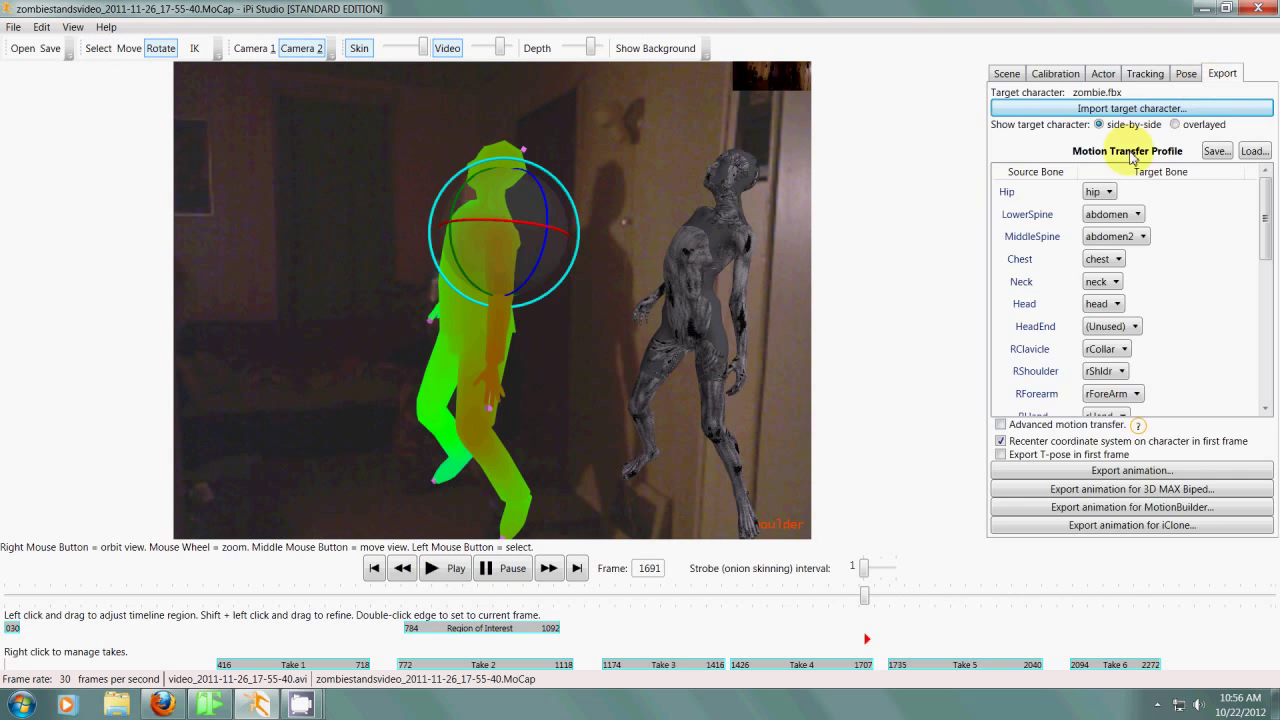
click(1175, 124)
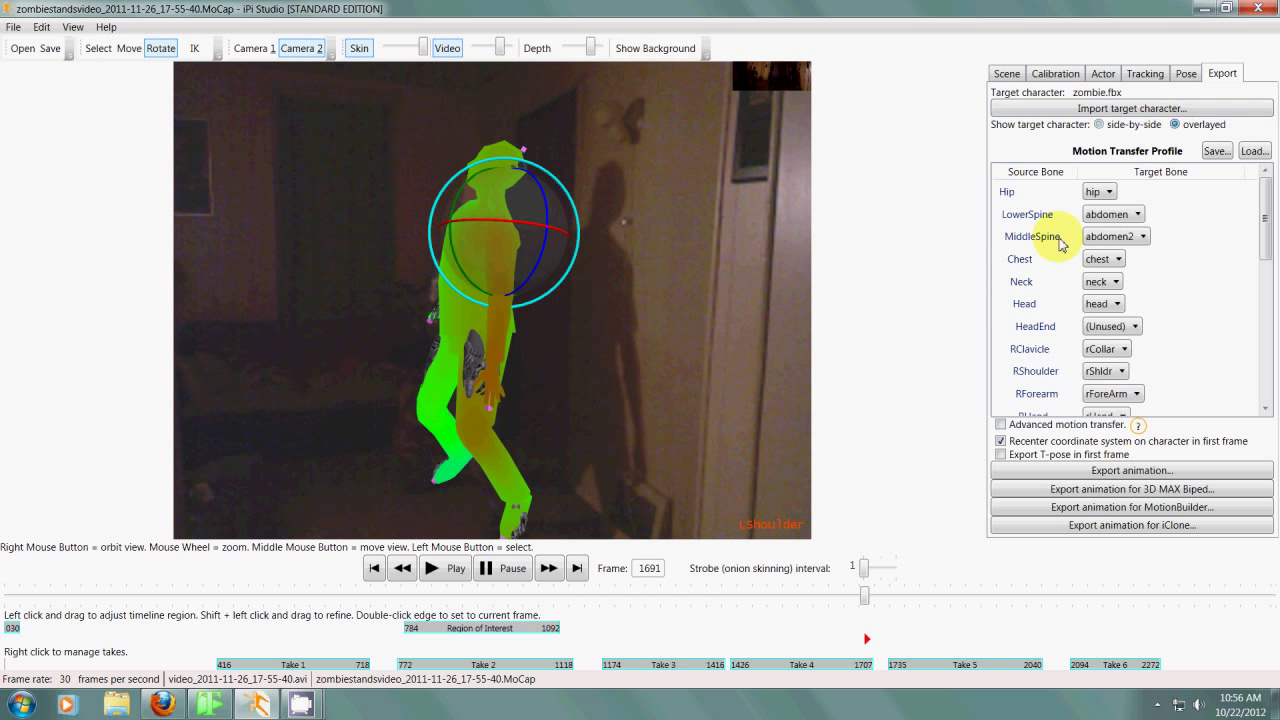
click(431, 46)
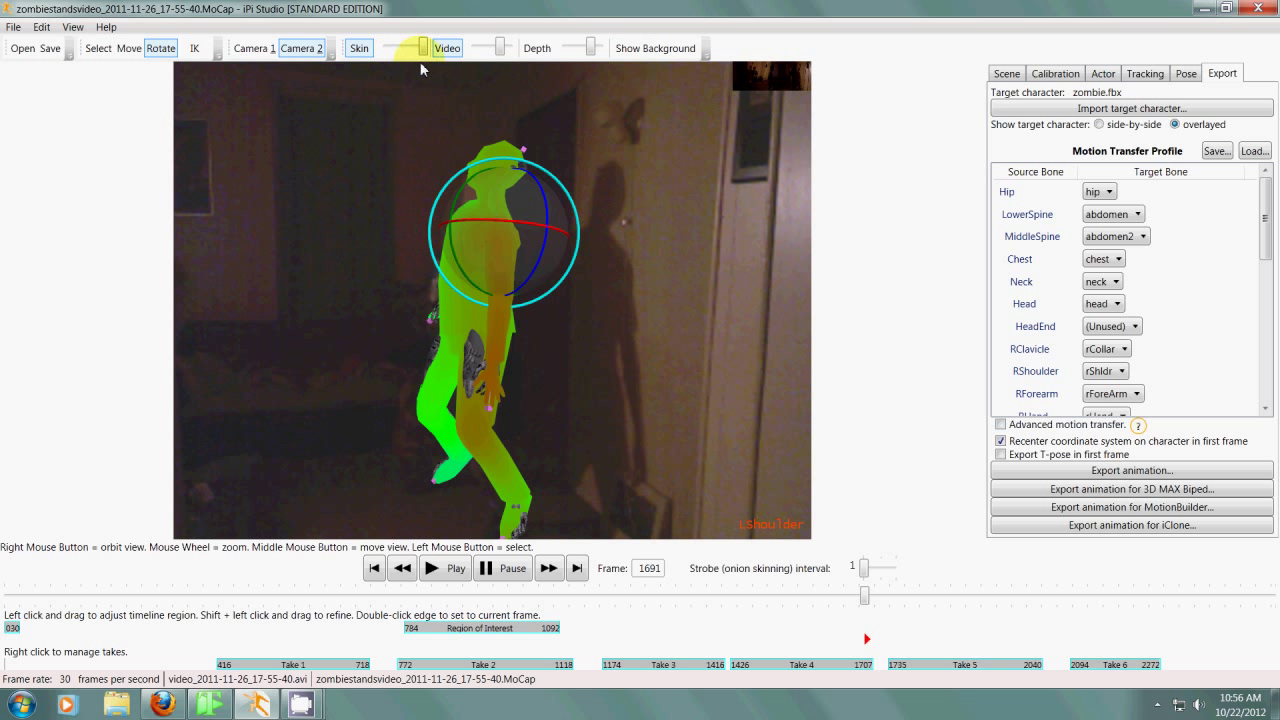
click(358, 48)
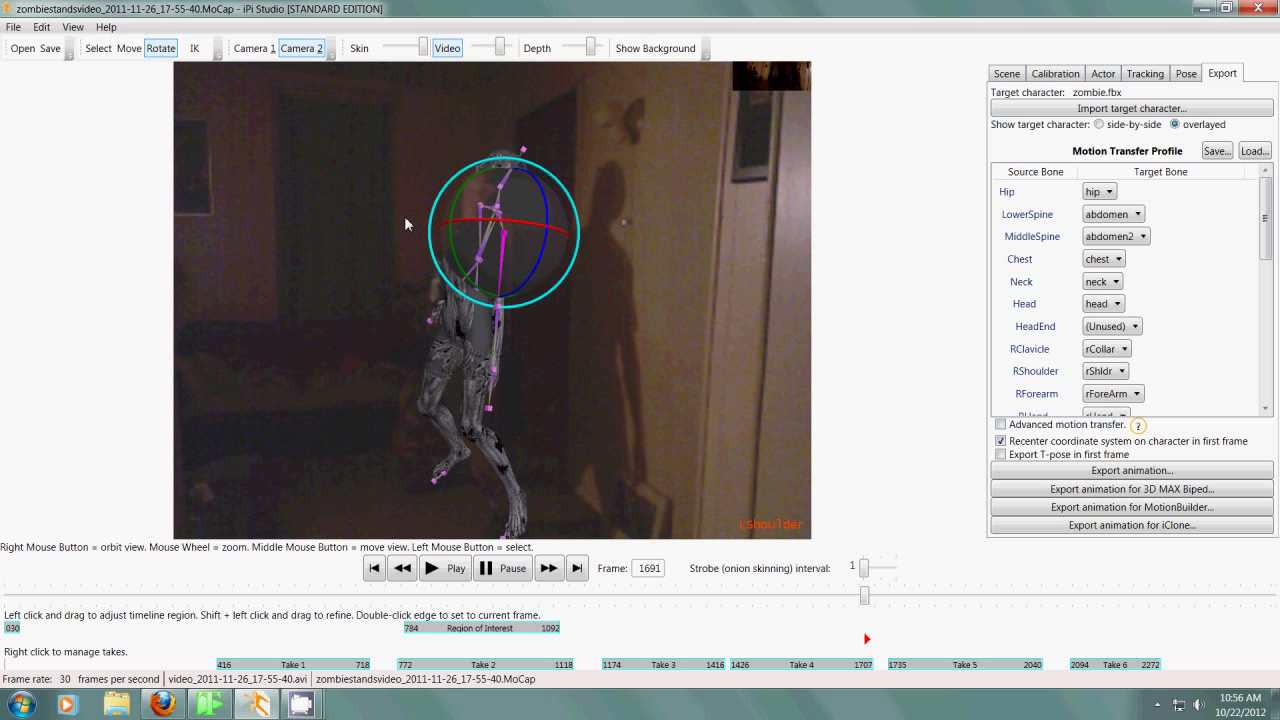
click(424, 50)
click(98, 48)
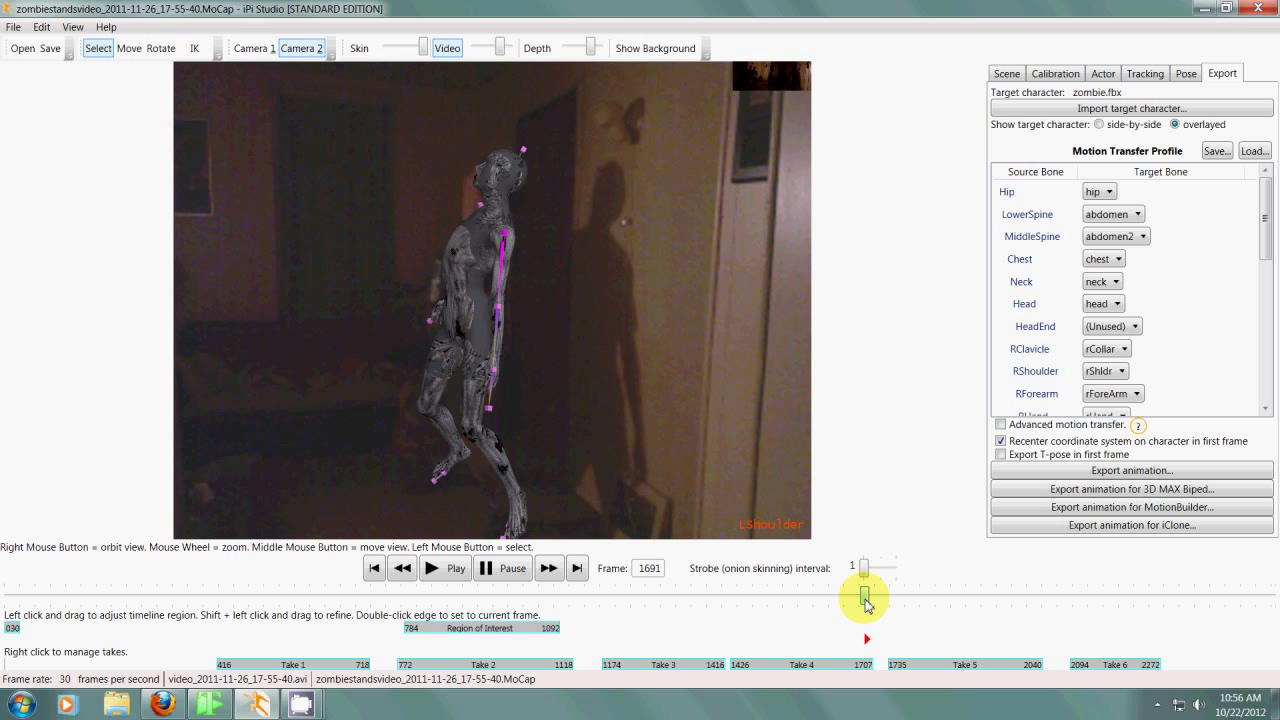
Step: Scrub back to about frame 821 and hide the bone overlay via View > Bones
drag(865, 600, 434, 648)
click(72, 27)
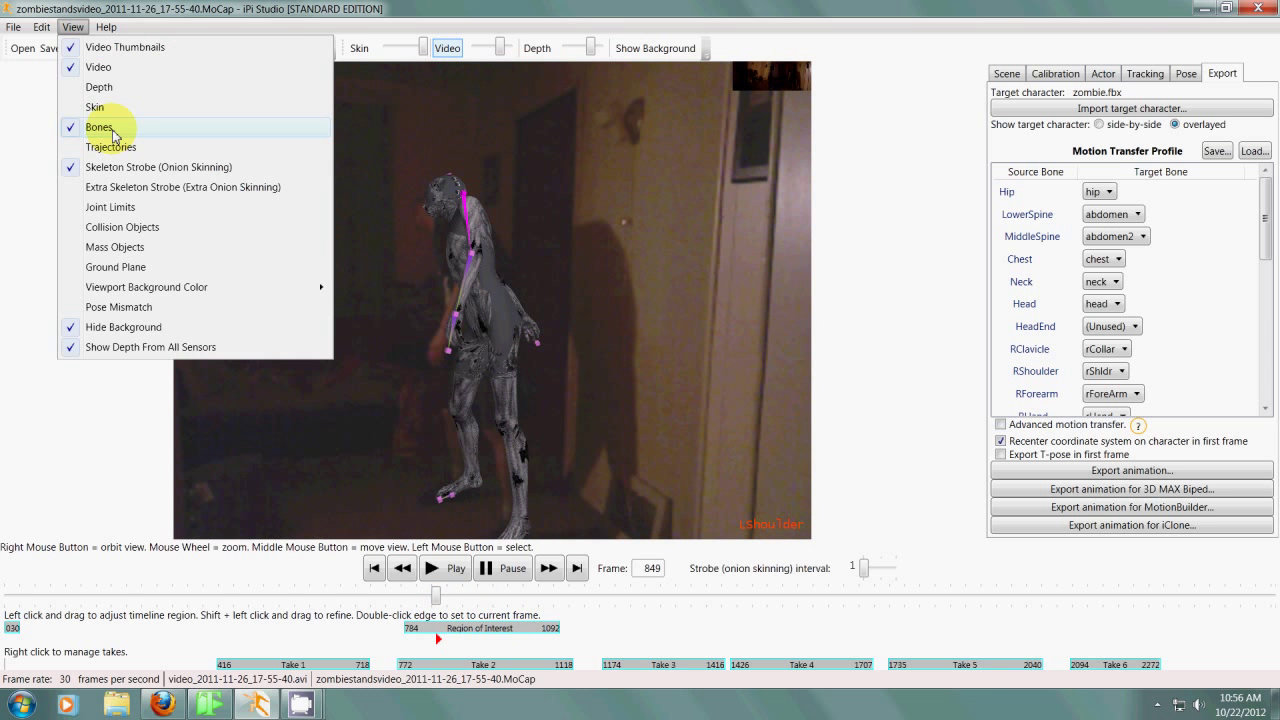
click(100, 127)
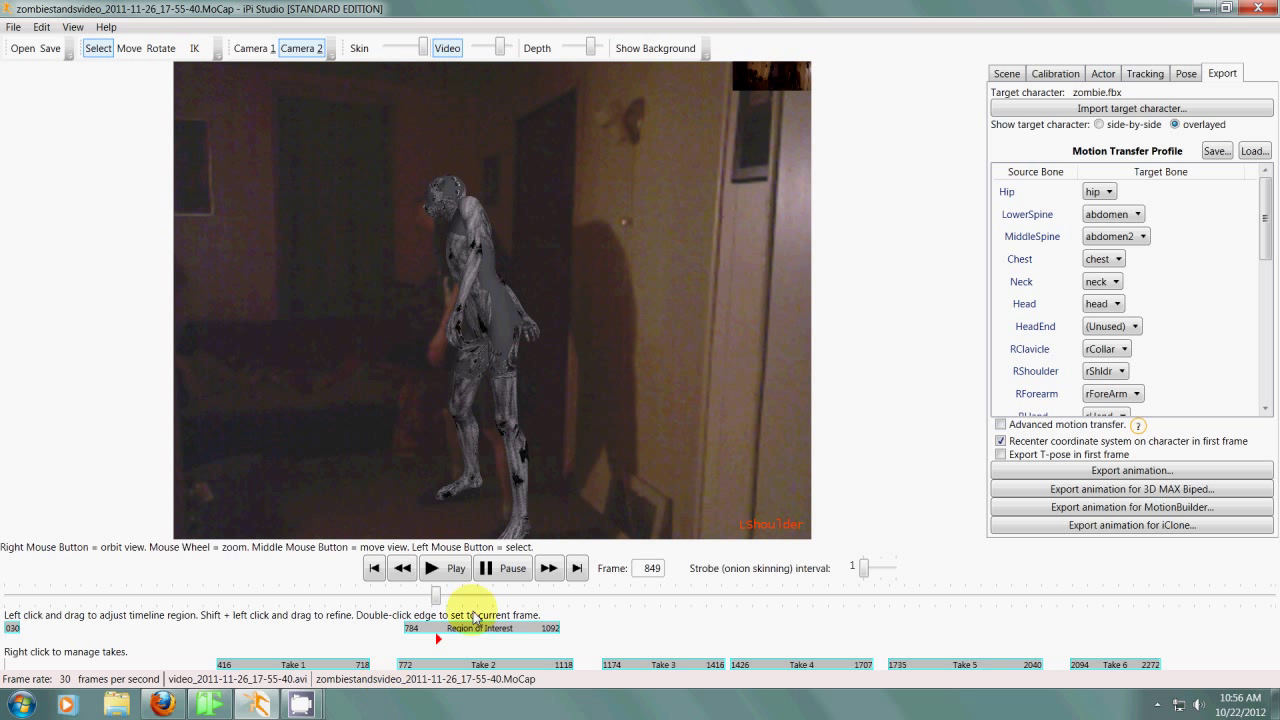
Step: Play from frame 943 in camera 1, pause at frame 1024, and return to camera 2
mouse_move(437, 598)
mouse_down()
mouse_move(487, 600)
mouse_move(445, 620)
mouse_move(423, 606)
mouse_up()
click(449, 570)
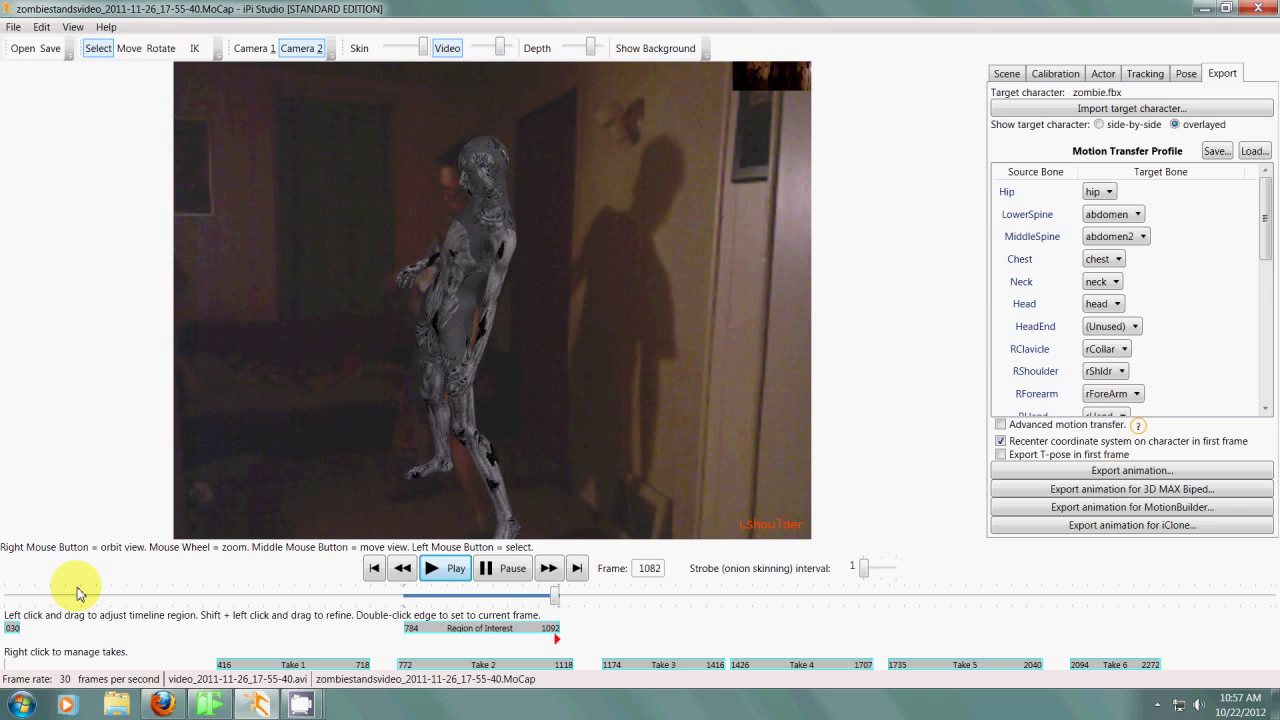
click(255, 48)
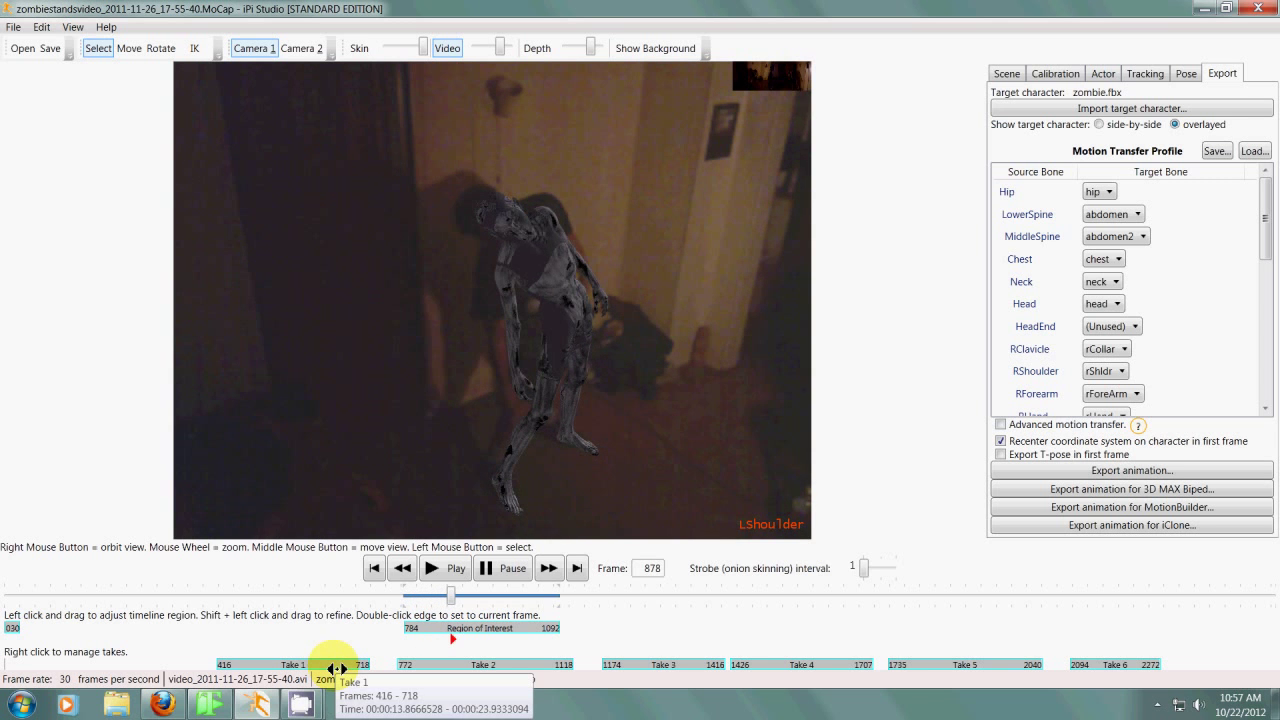
click(513, 572)
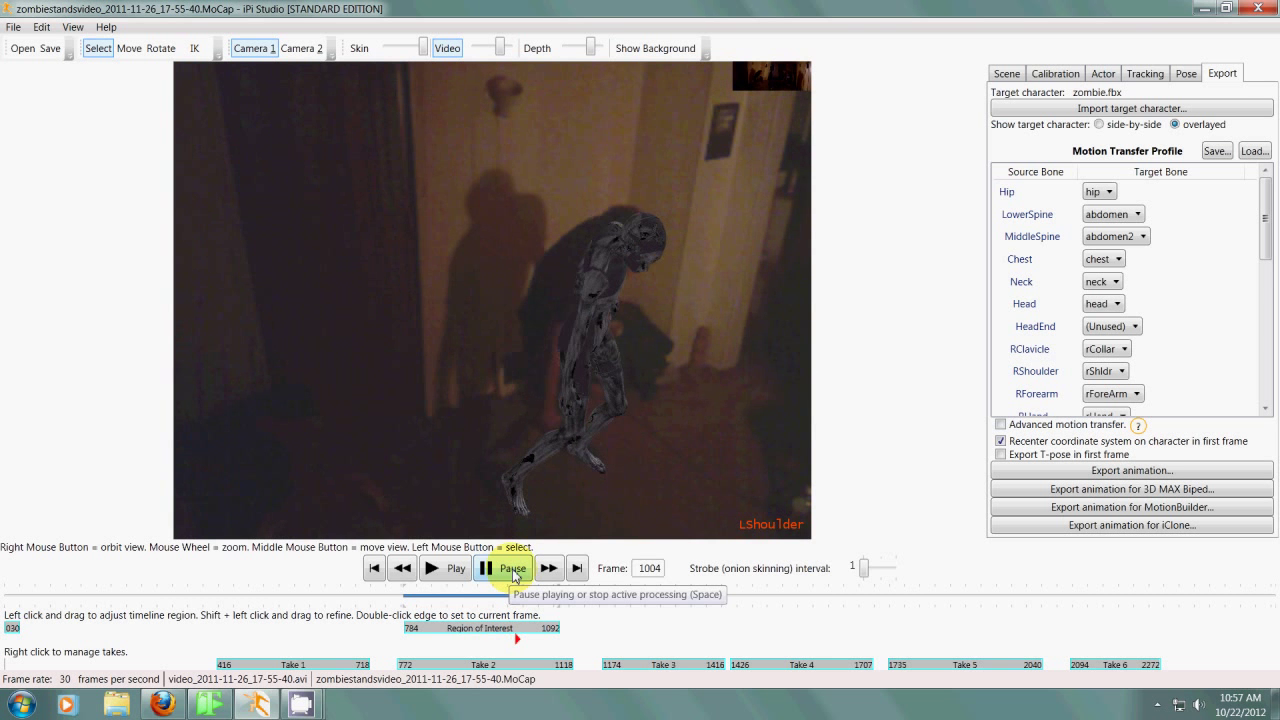
click(300, 48)
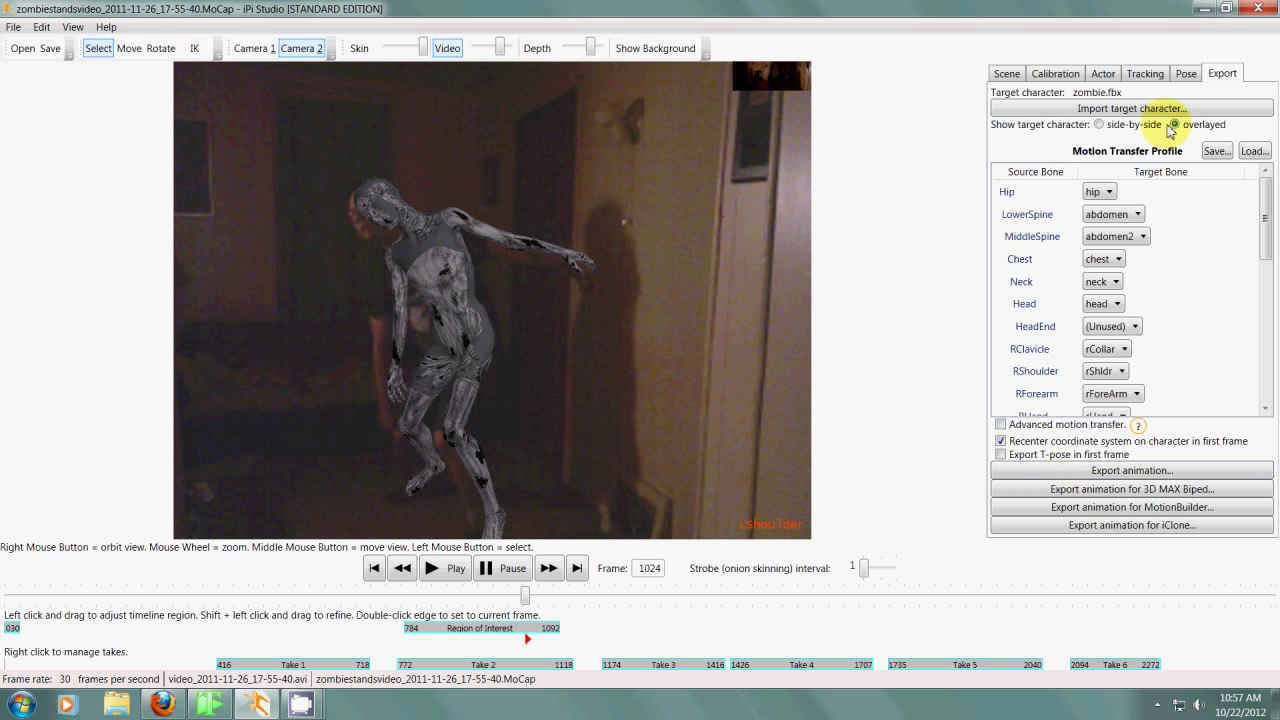
Step: Compare the Tracking post-processing settings with the Export settings
click(1146, 76)
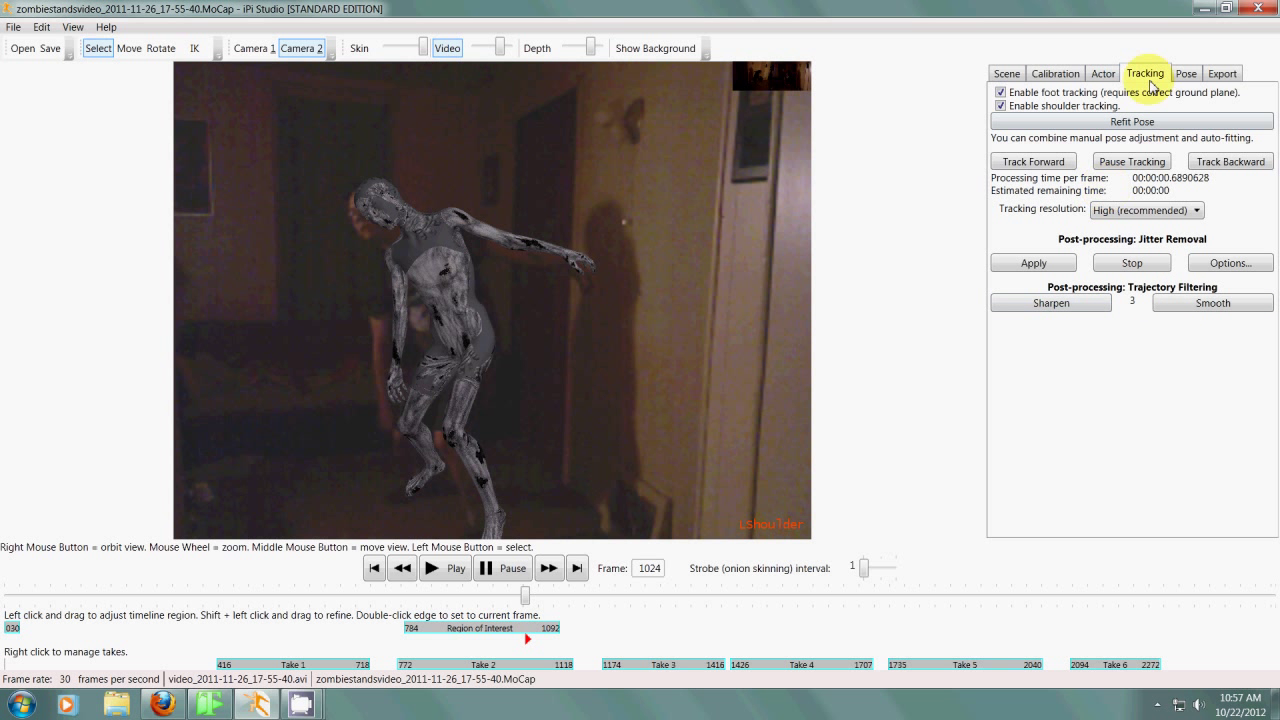
click(1224, 76)
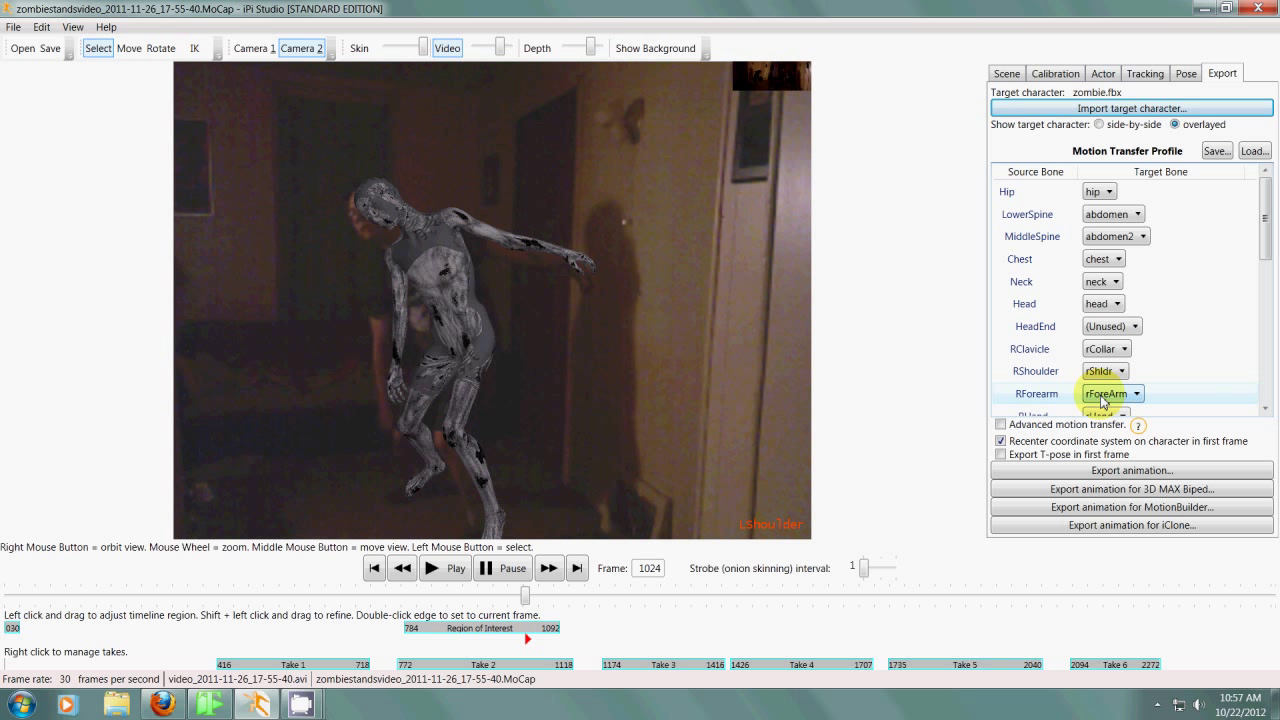
click(1145, 76)
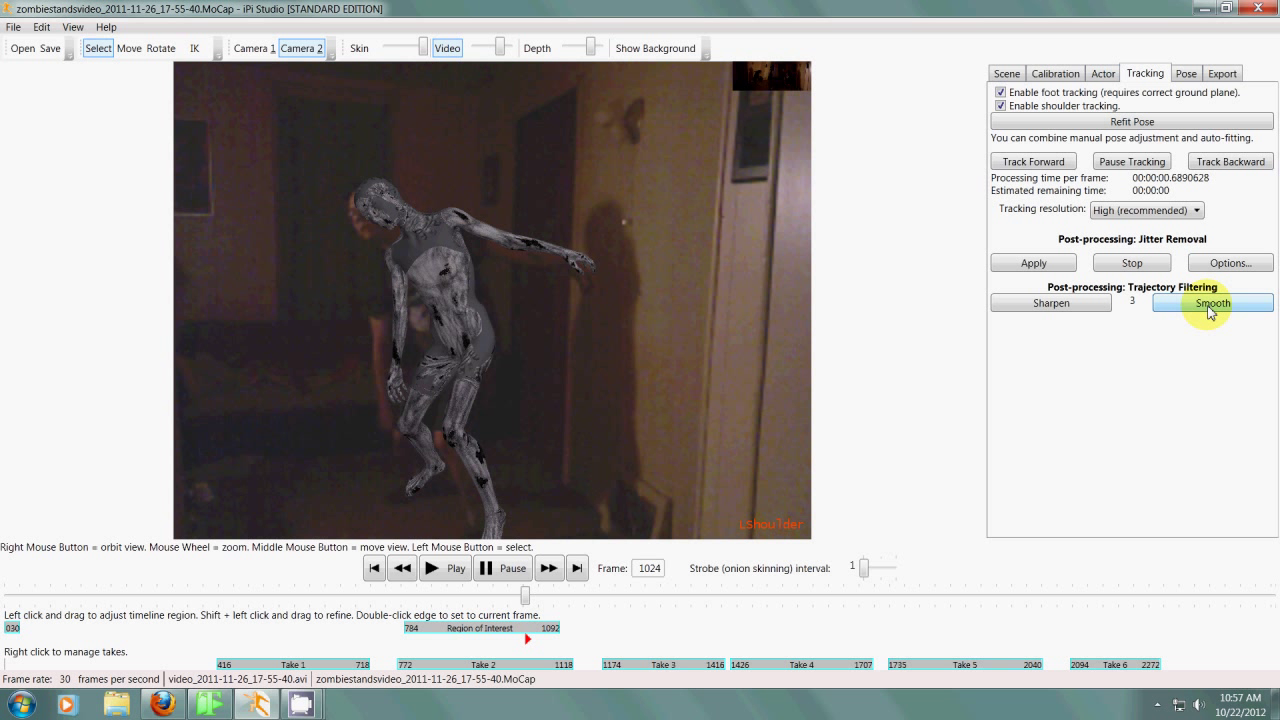
click(1222, 76)
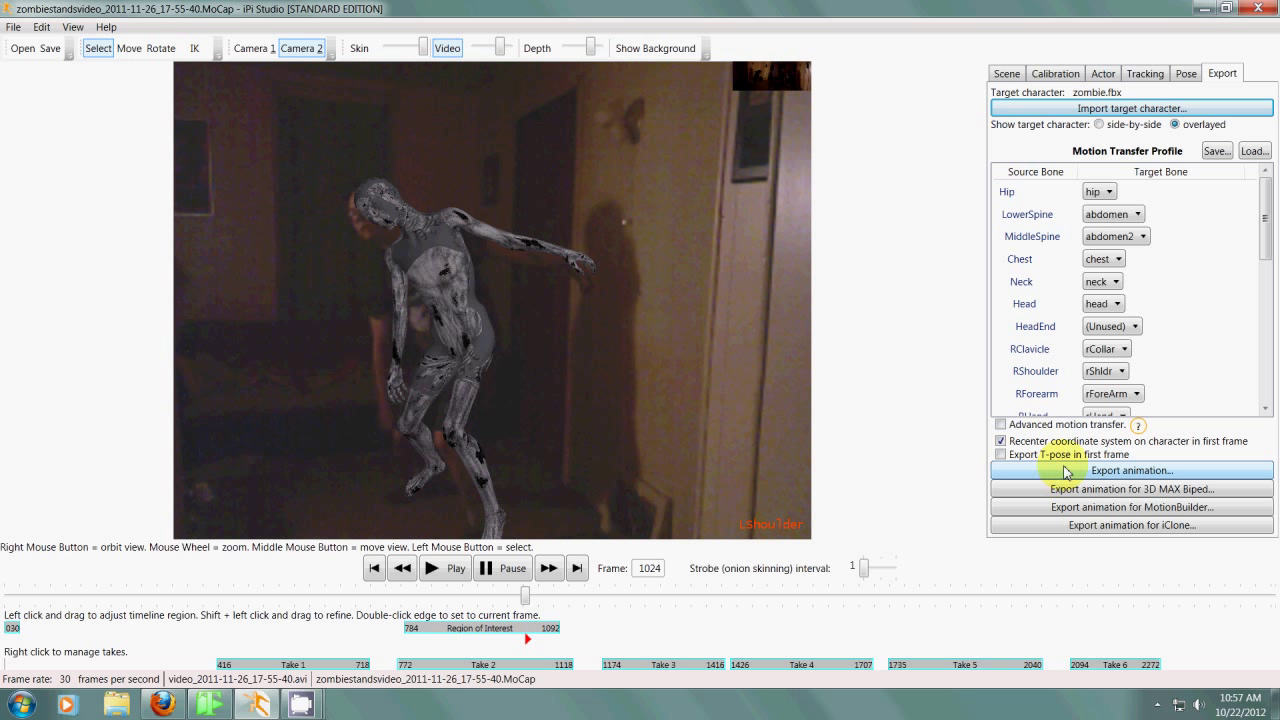
Step: Cancel the Export animation dialog, close iPi Mocap Studio, and launch DAZ Studio
click(1056, 474)
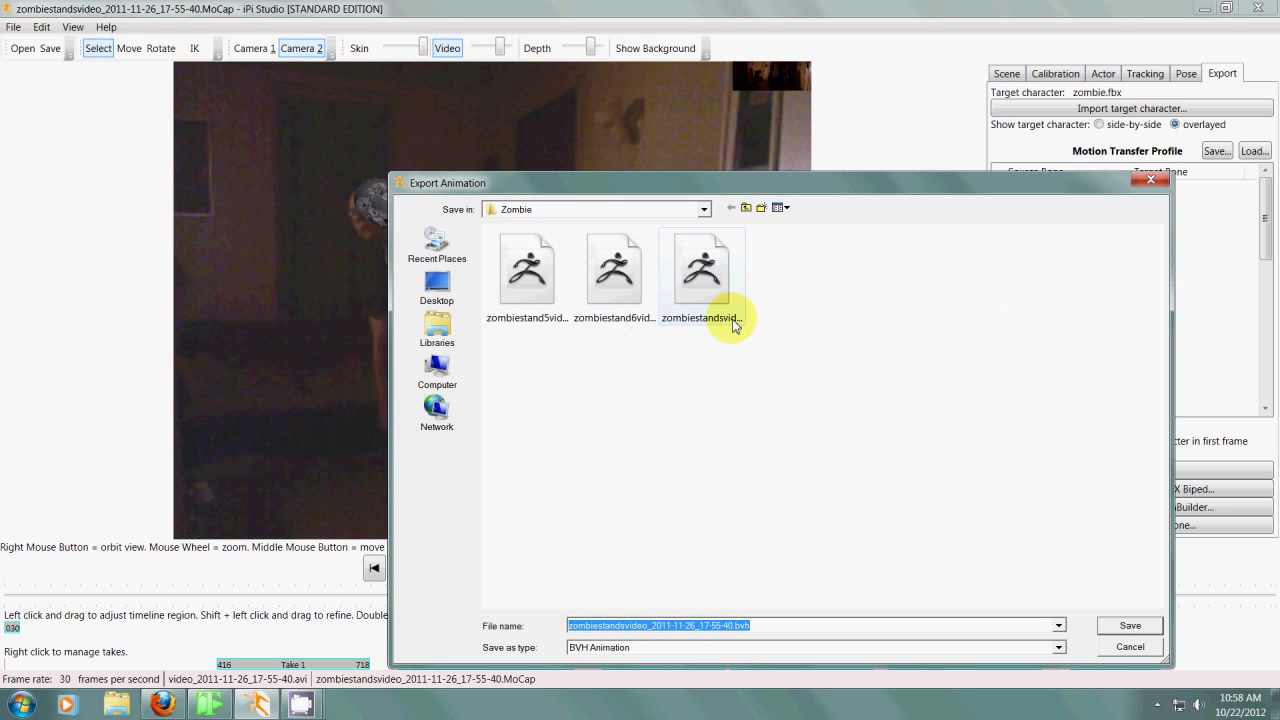
click(1130, 648)
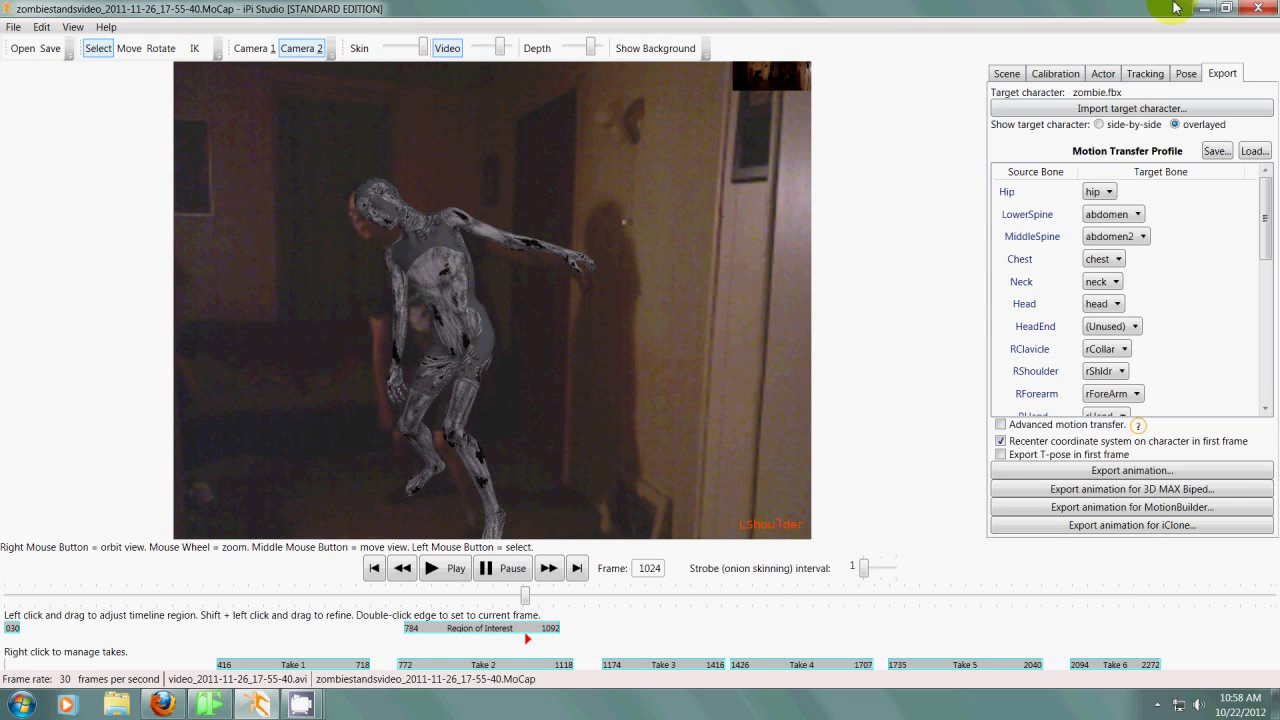
click(1257, 8)
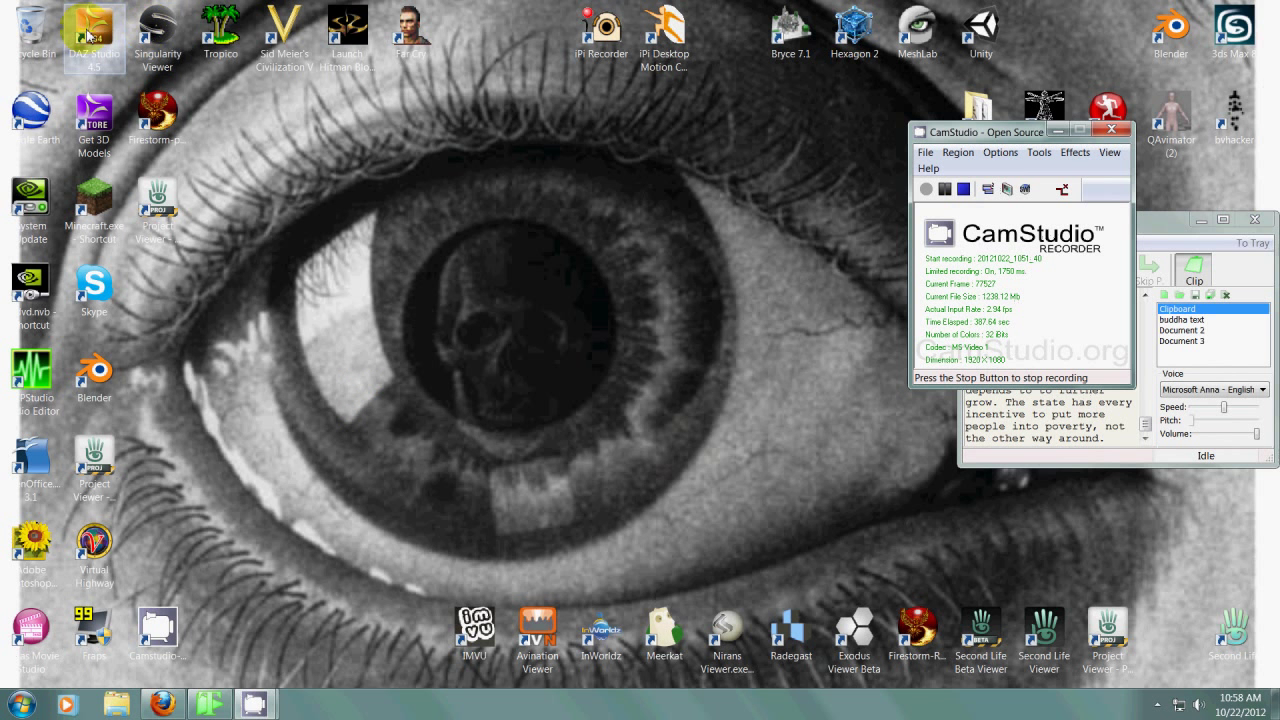
click(88, 35)
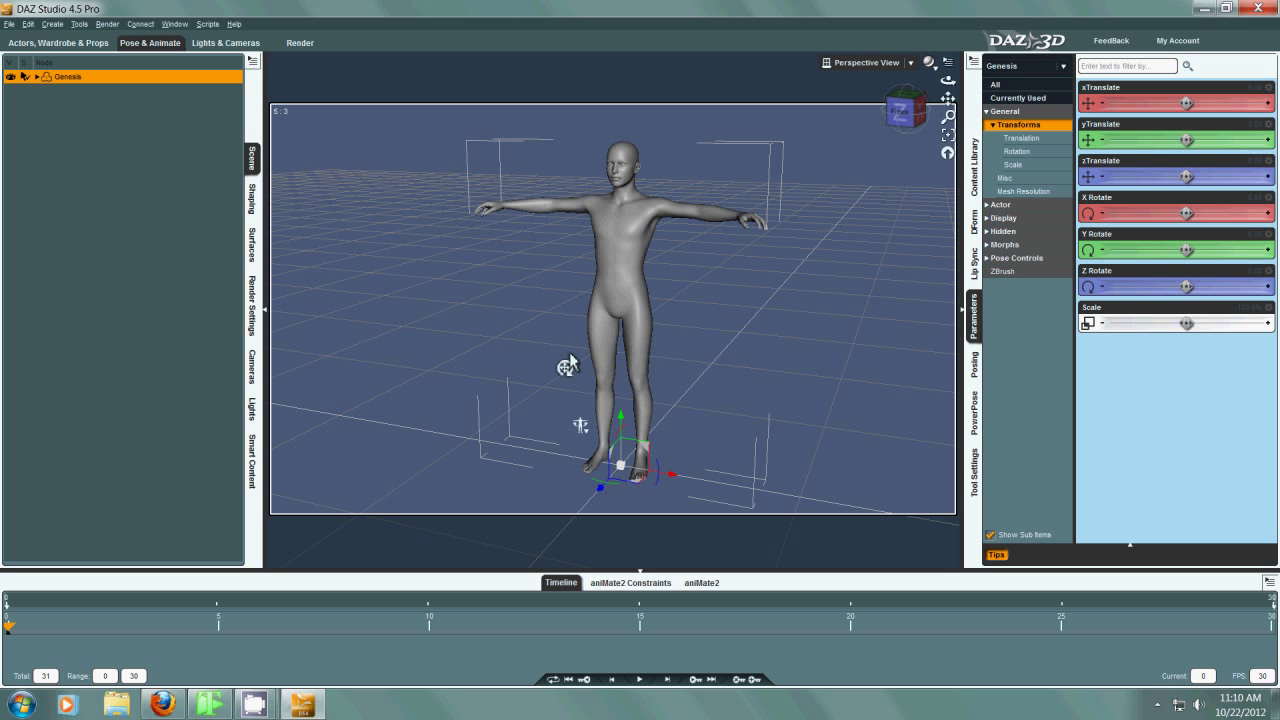
Step: Show the zombie surface material presets for Genesis
click(251, 243)
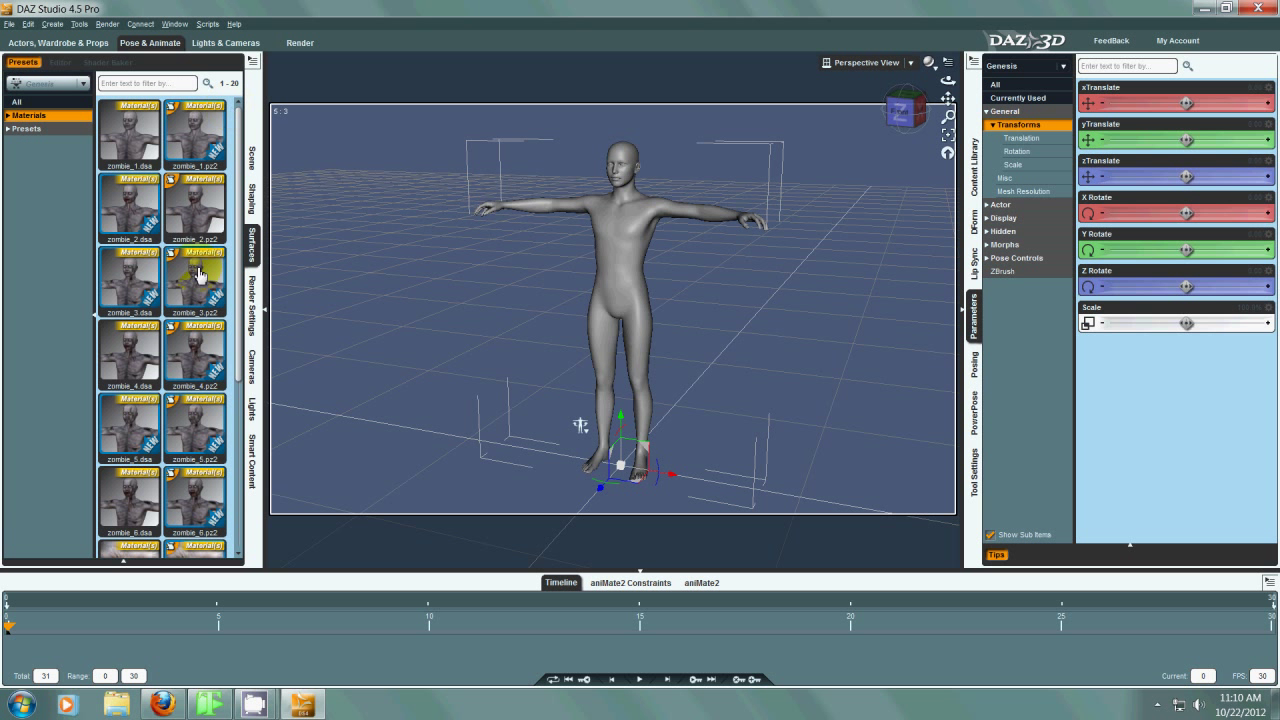
Step: Apply a zombie skin preset to Genesis and set the Thin morph to 0.43
drag(237, 243, 233, 320)
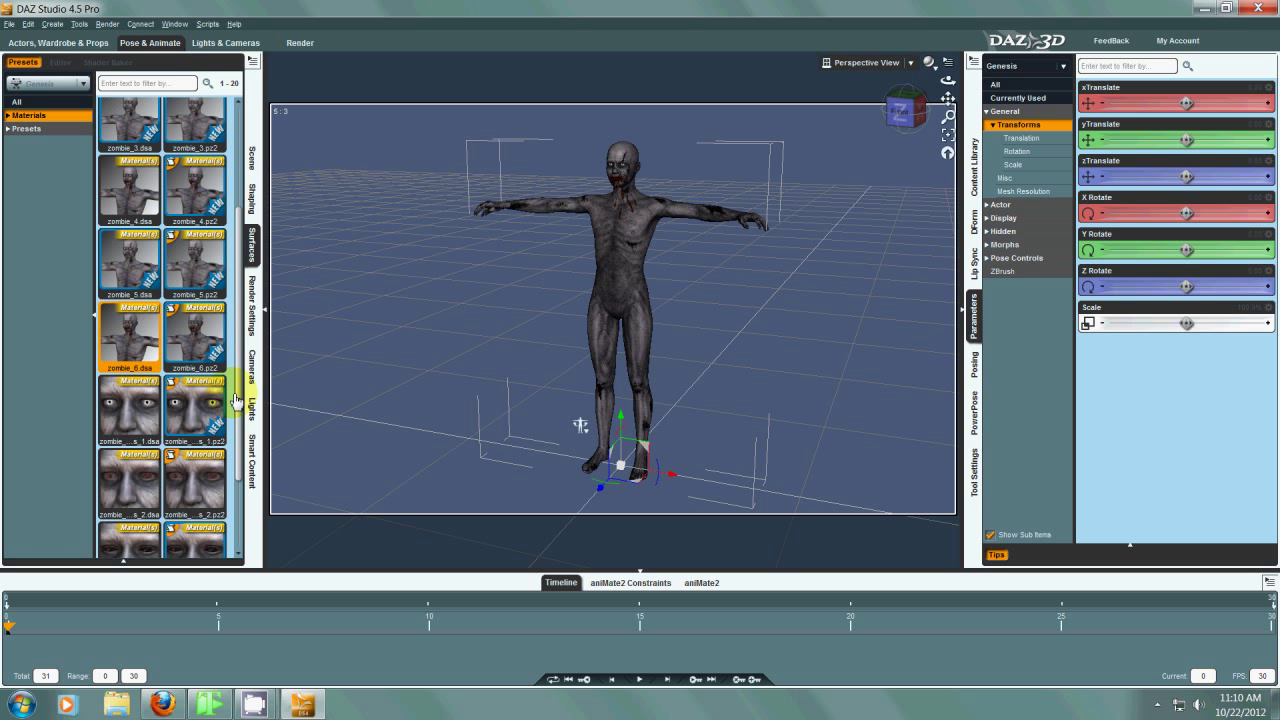
click(252, 198)
drag(238, 200, 236, 534)
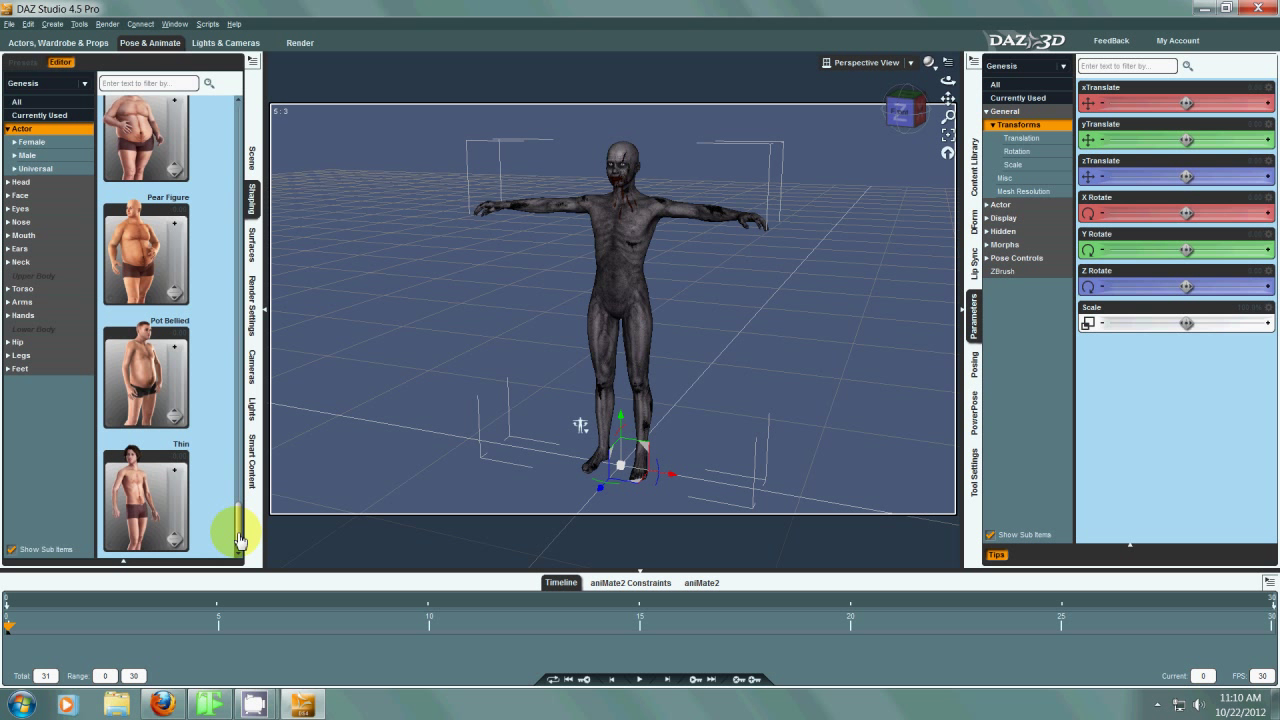
drag(180, 500, 177, 294)
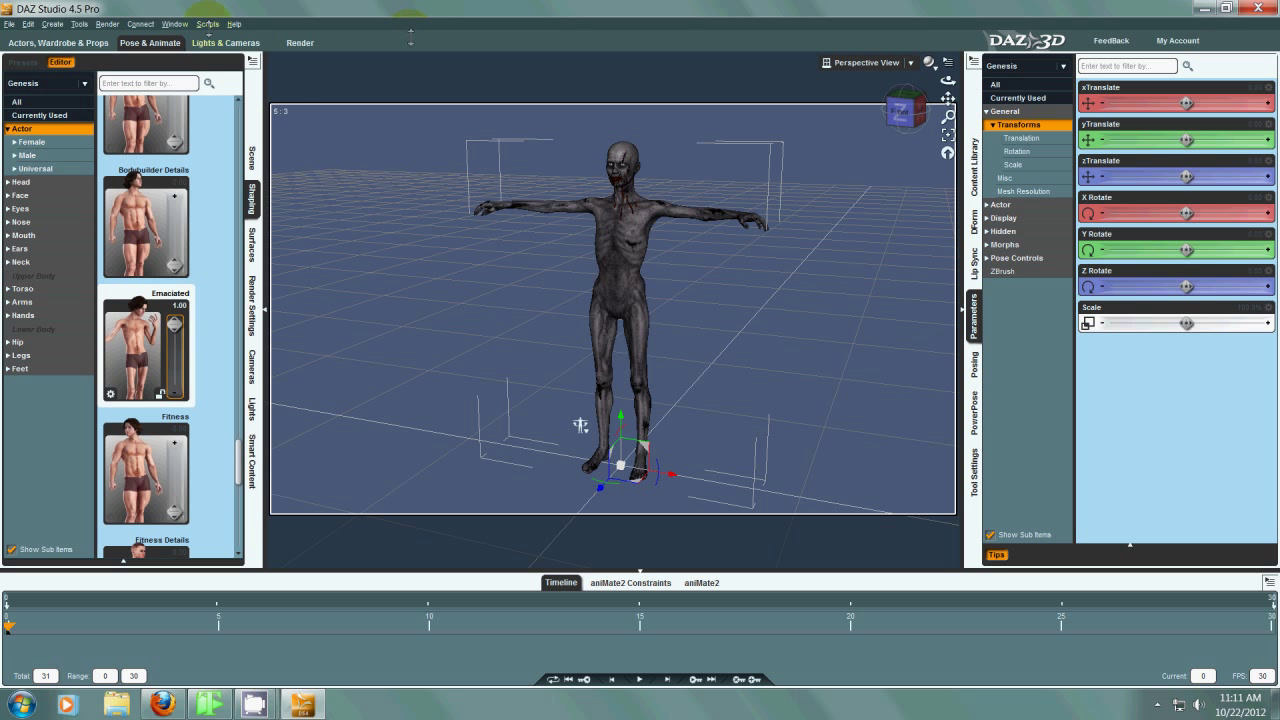
click(251, 158)
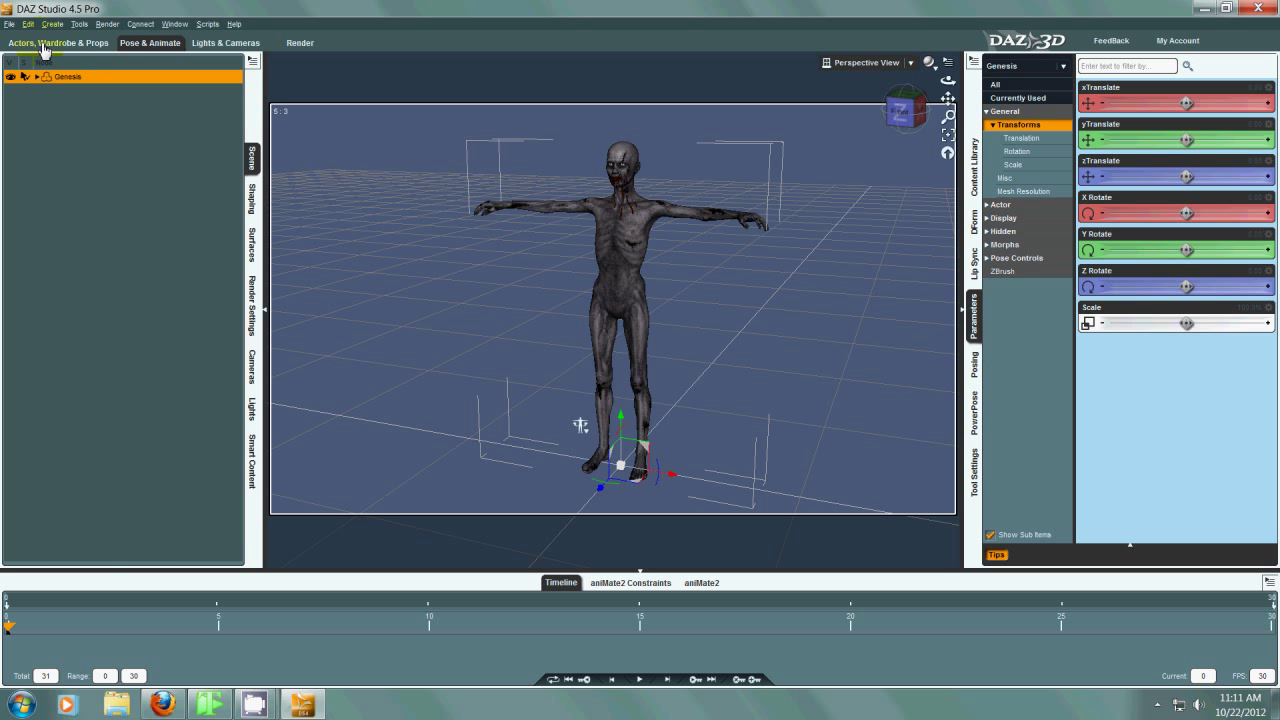
Step: Expand the whole Genesis tree in the Scene pane and select every bone
click(252, 64)
mouse_move(330, 127)
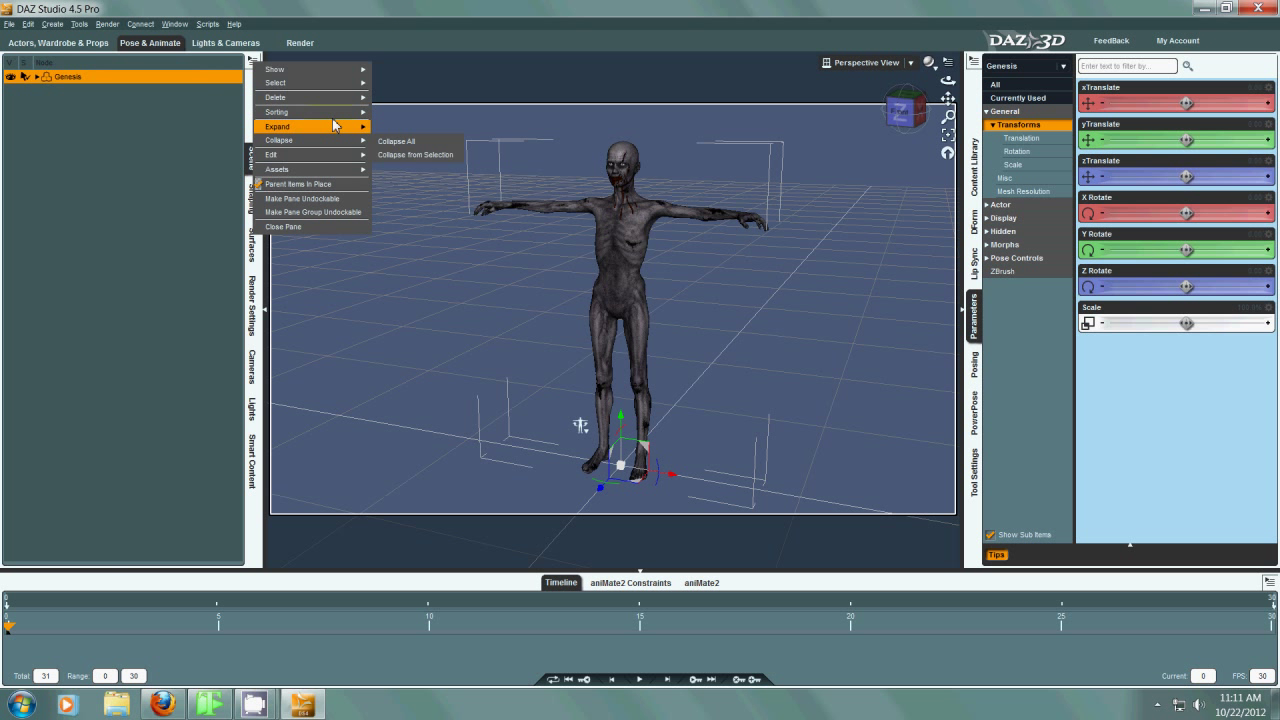
click(394, 128)
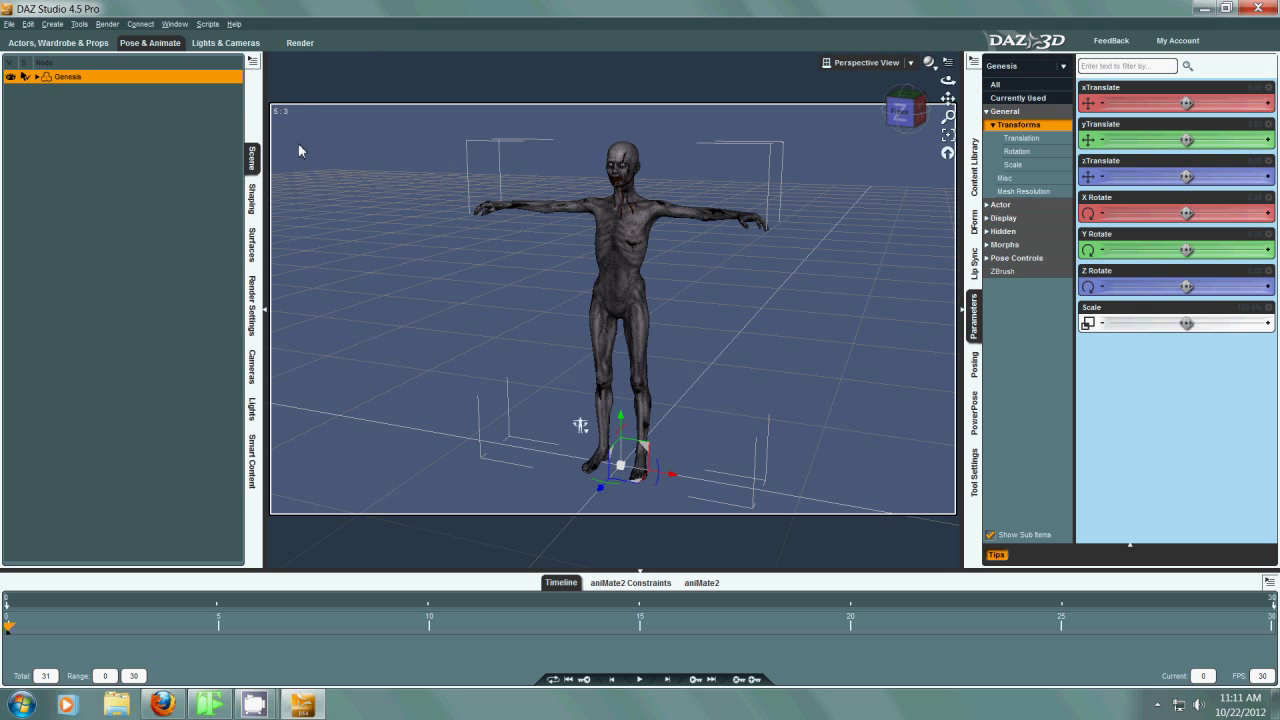
click(246, 63)
mouse_move(316, 112)
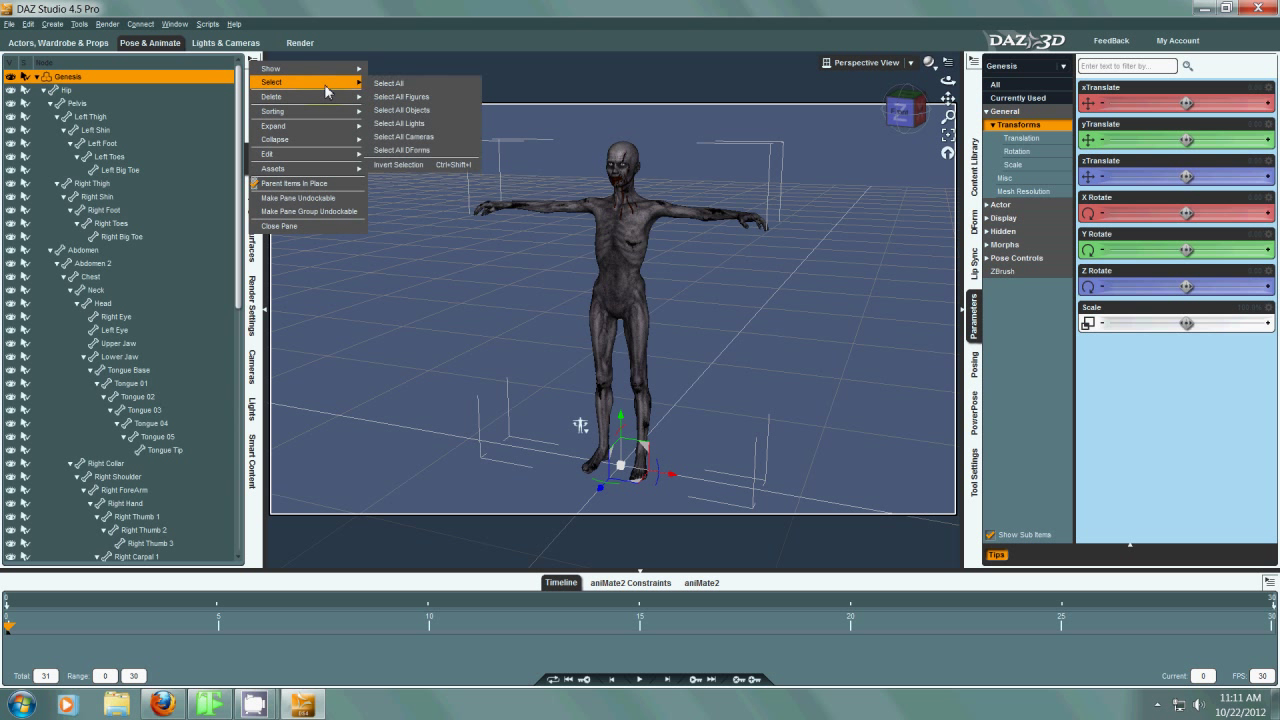
click(388, 82)
key(ctrl+a)
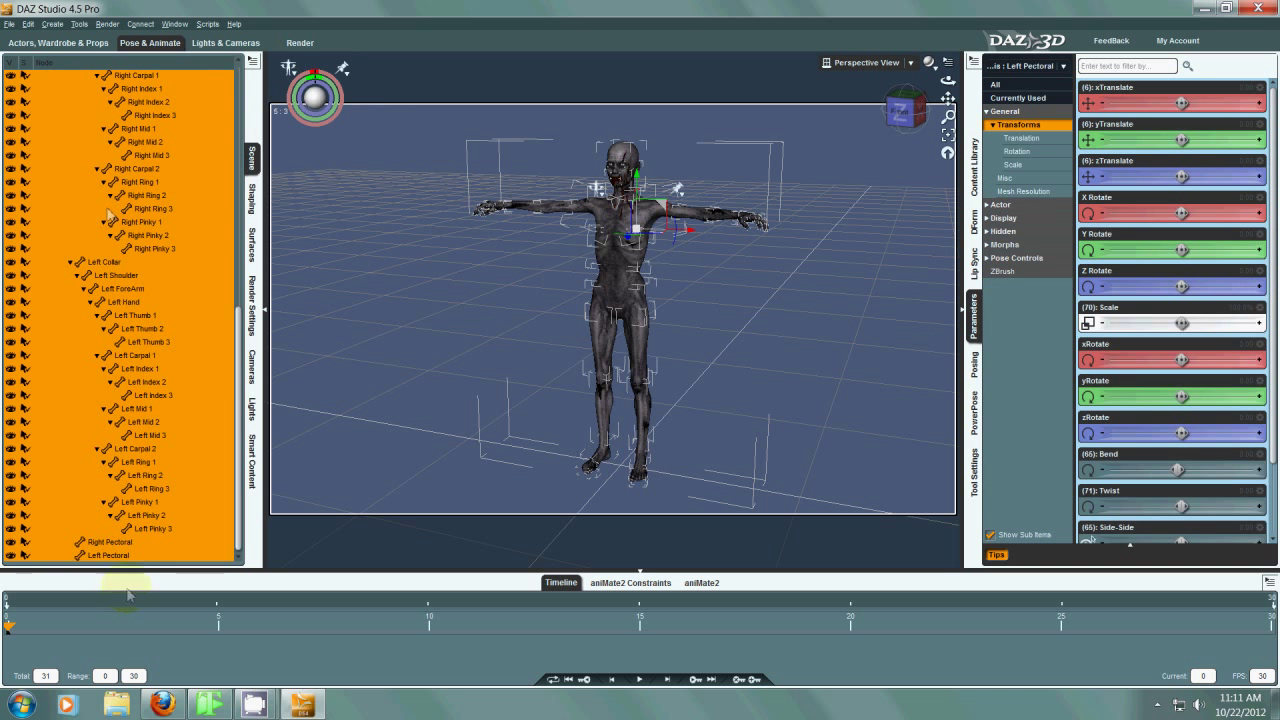
click(247, 115)
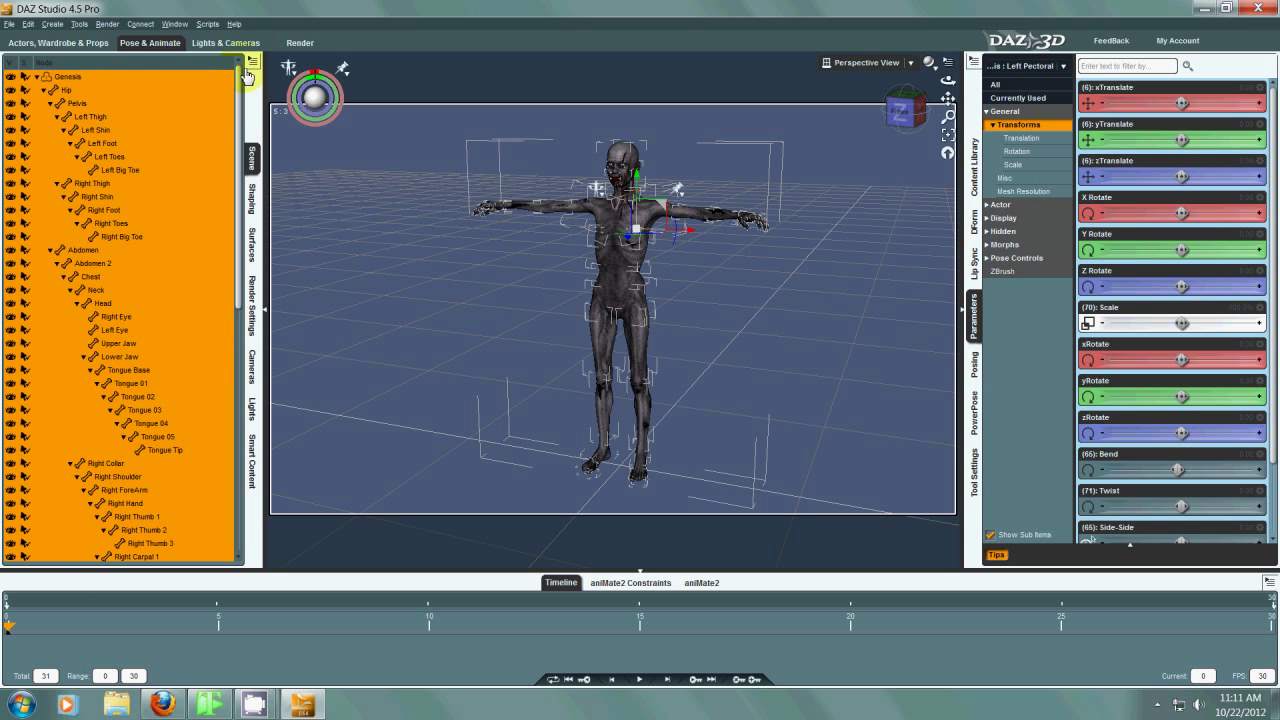
Step: Turn off rotation limits via Edit > Figure > Limits > Limits Off, then select Genesis
click(28, 23)
mouse_move(80, 128)
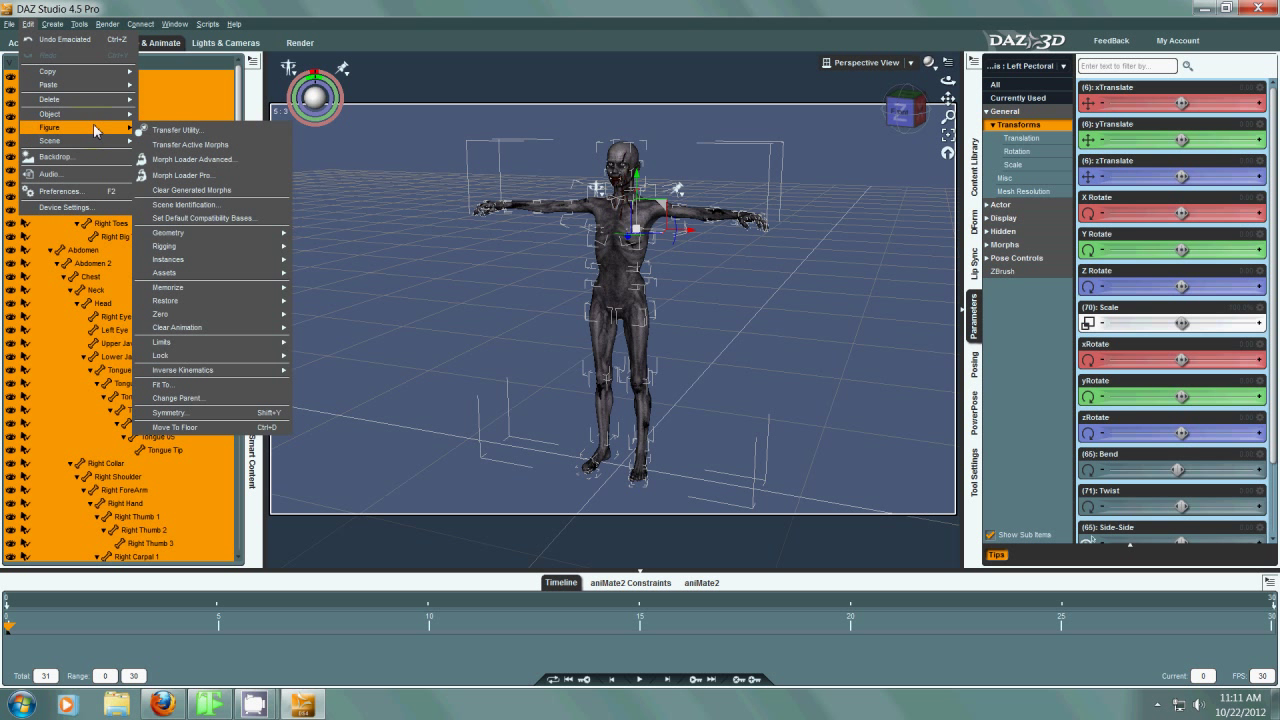
mouse_move(225, 341)
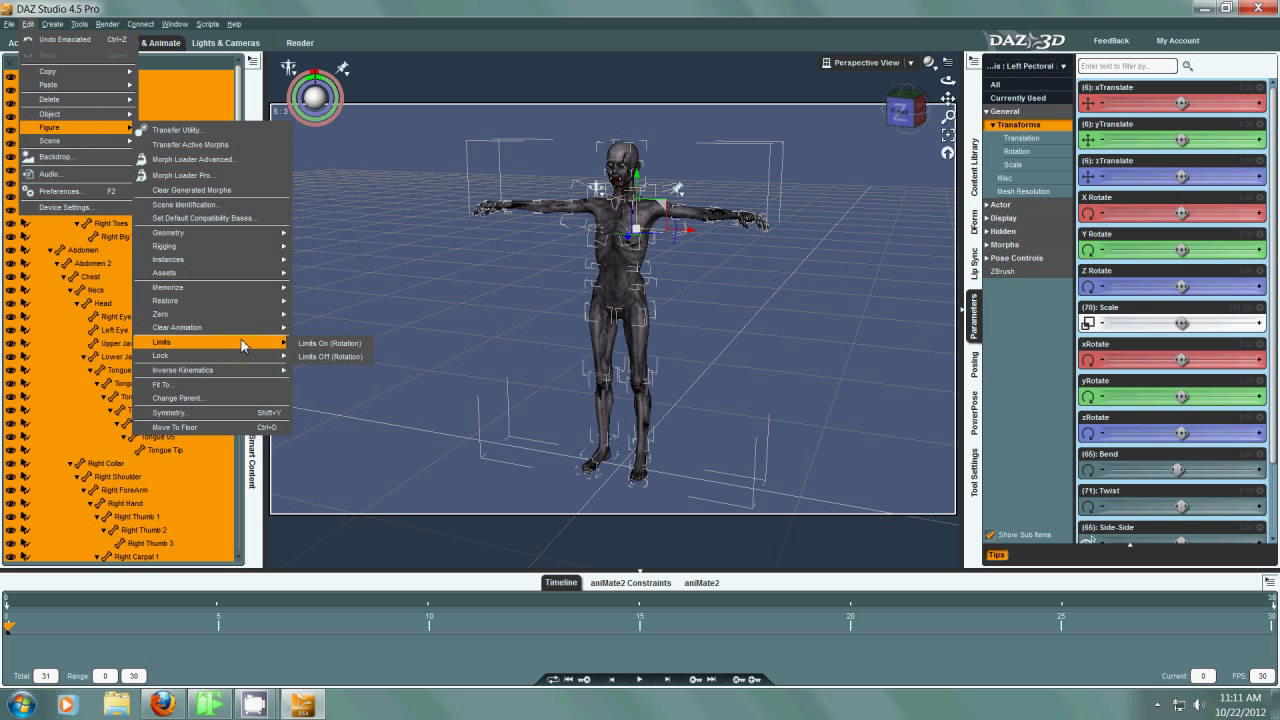
click(315, 356)
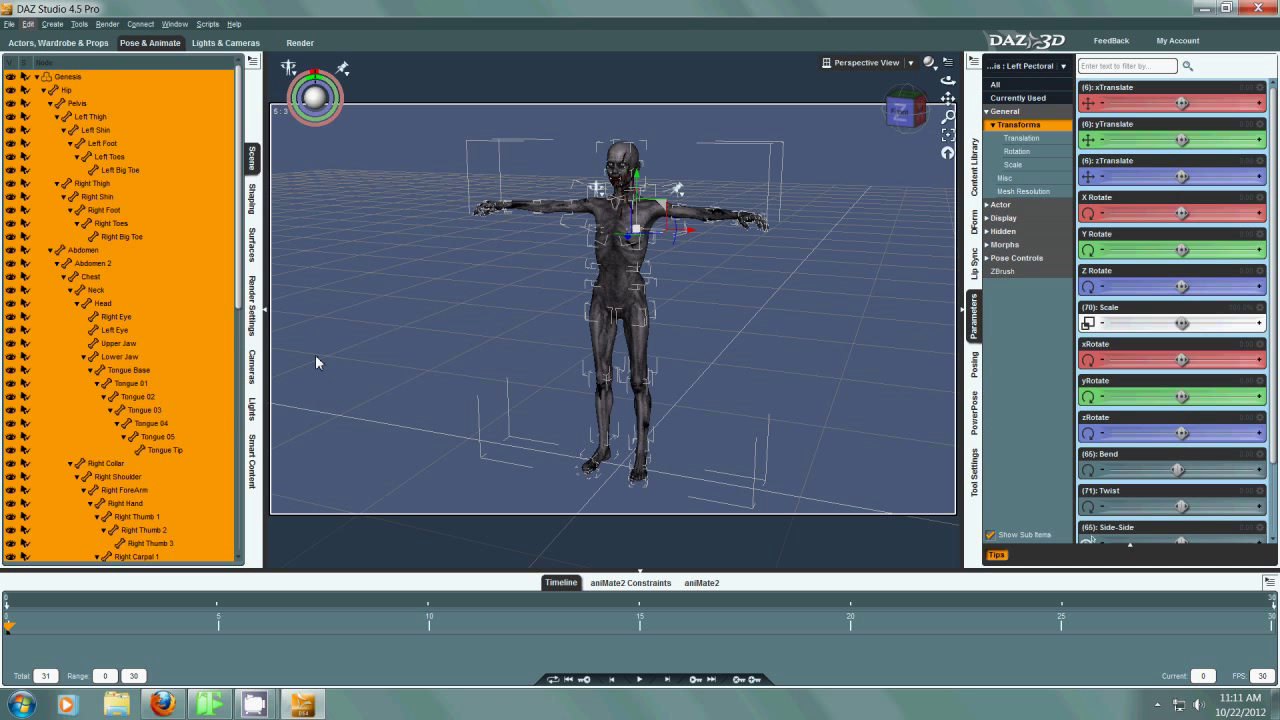
click(100, 80)
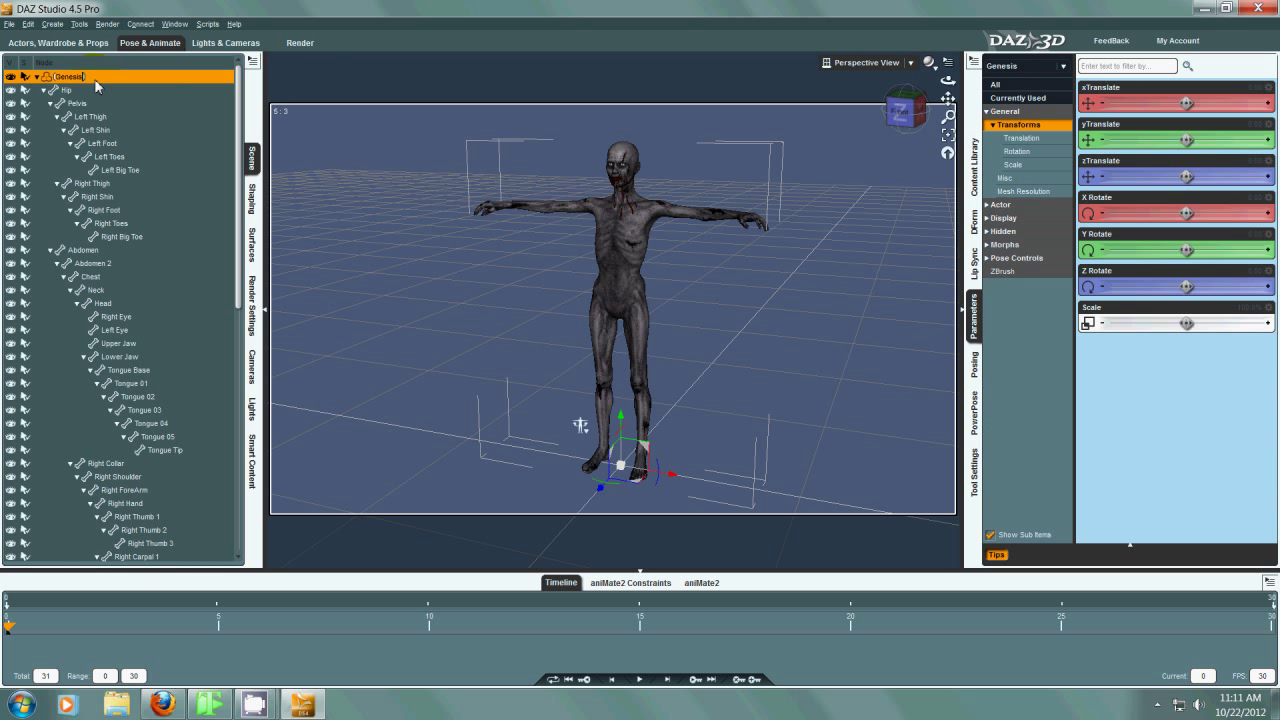
click(9, 23)
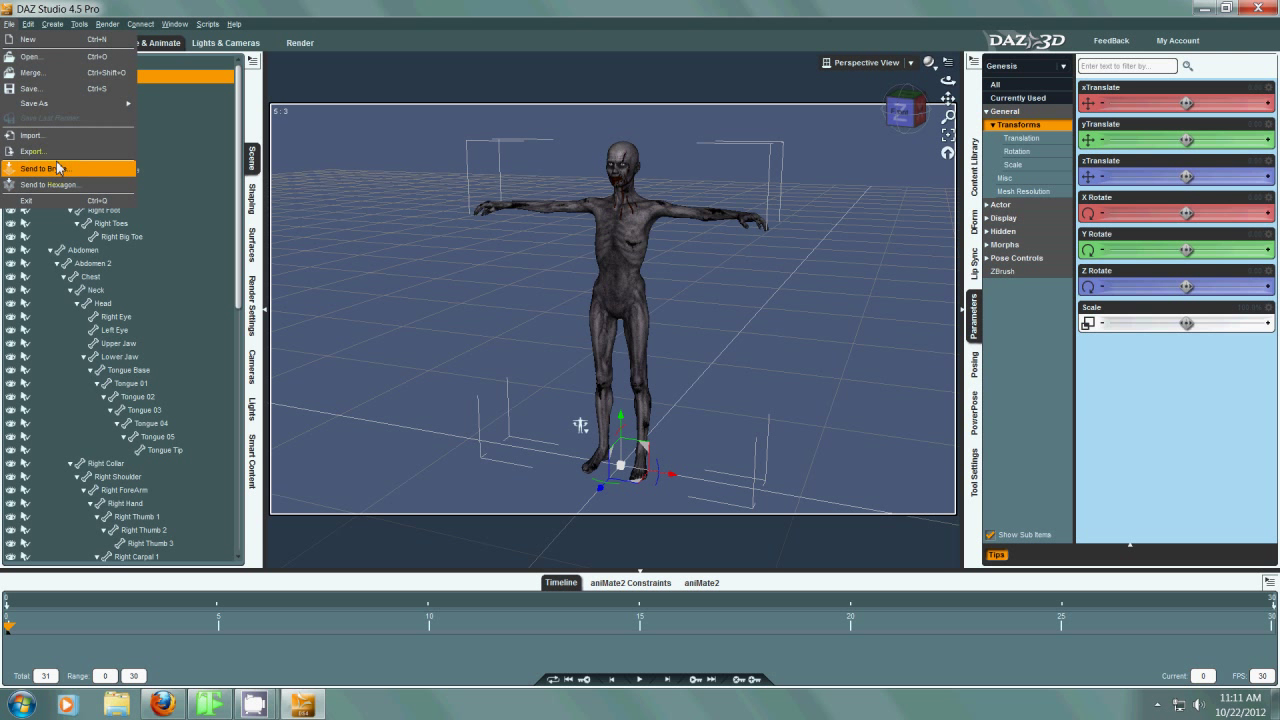
Step: Import zombiestandsvideo_2011-11-26_17-55-40.bvh onto Genesis with default options and play it back
click(68, 146)
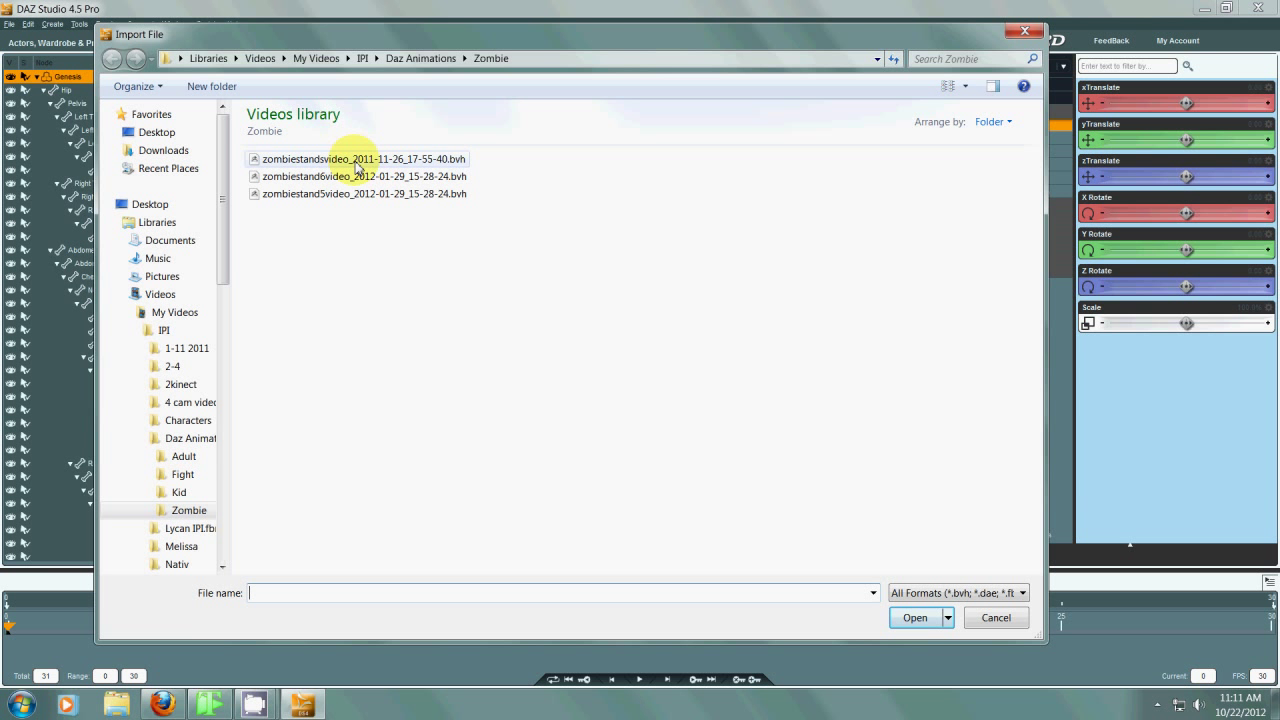
click(356, 160)
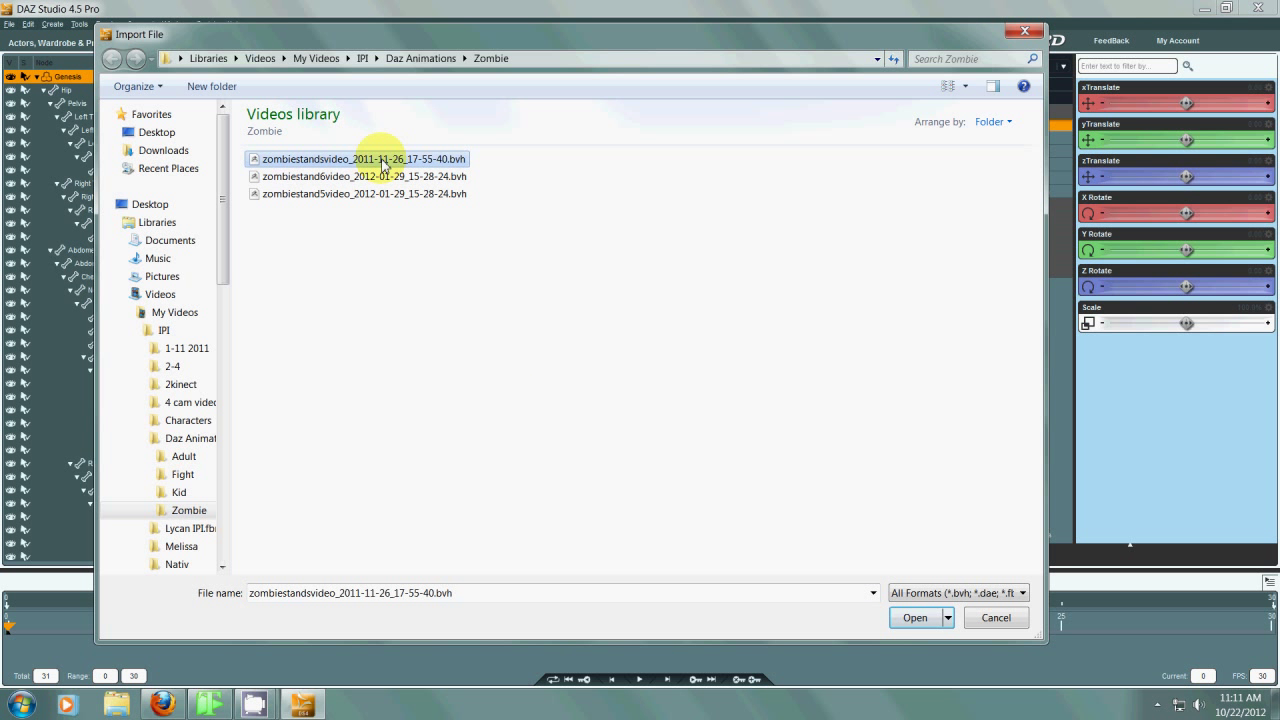
double_click(370, 159)
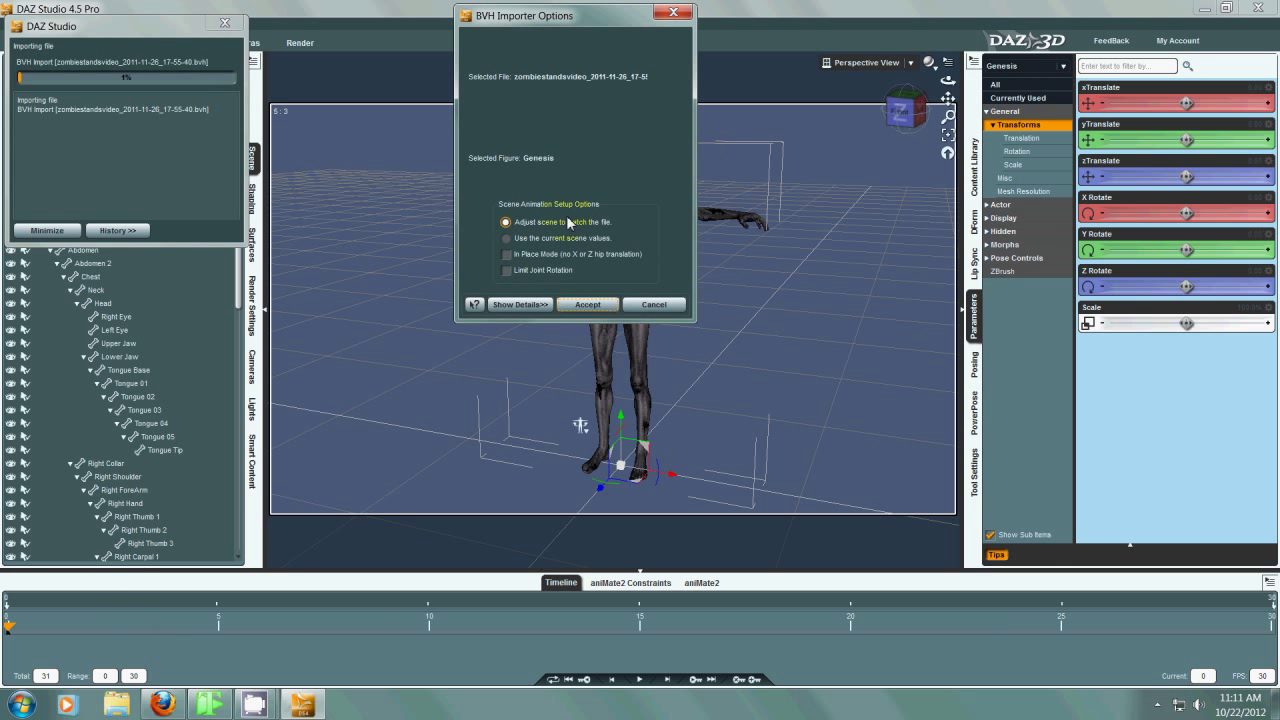
click(572, 305)
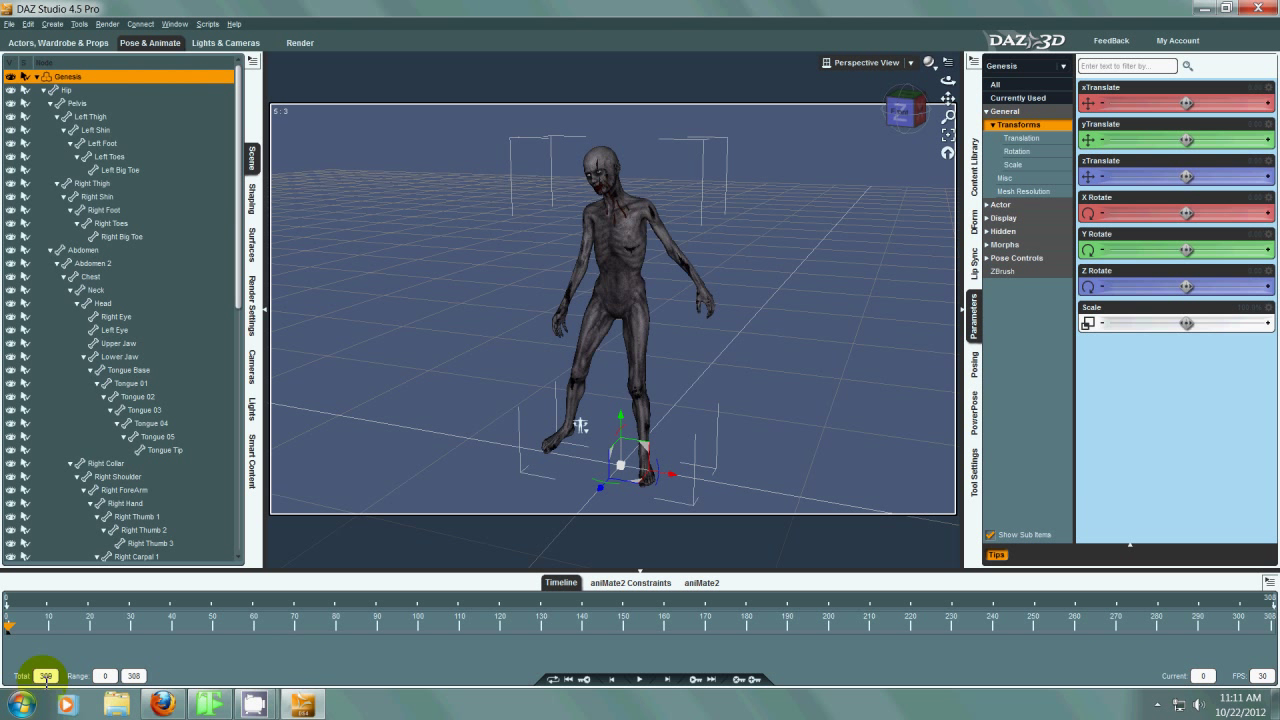
click(639, 680)
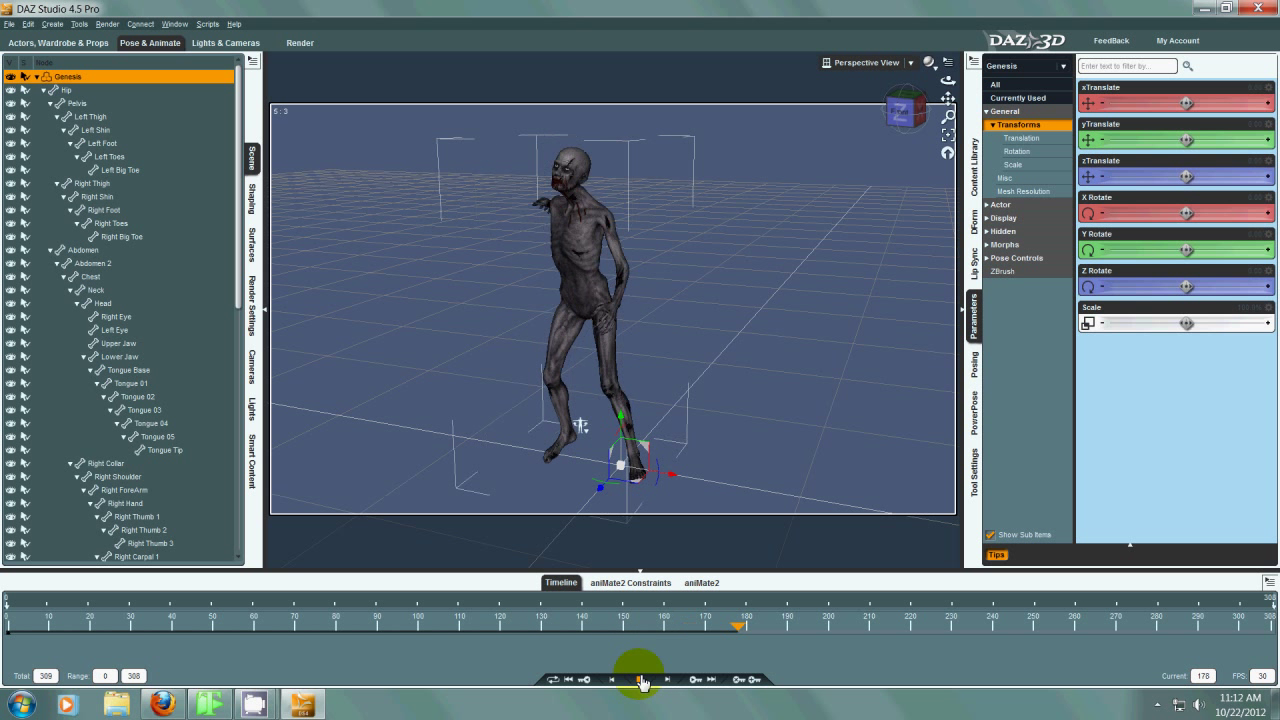
Step: Stop the zombie playback at frame 178, then select the figure's right hand
click(641, 681)
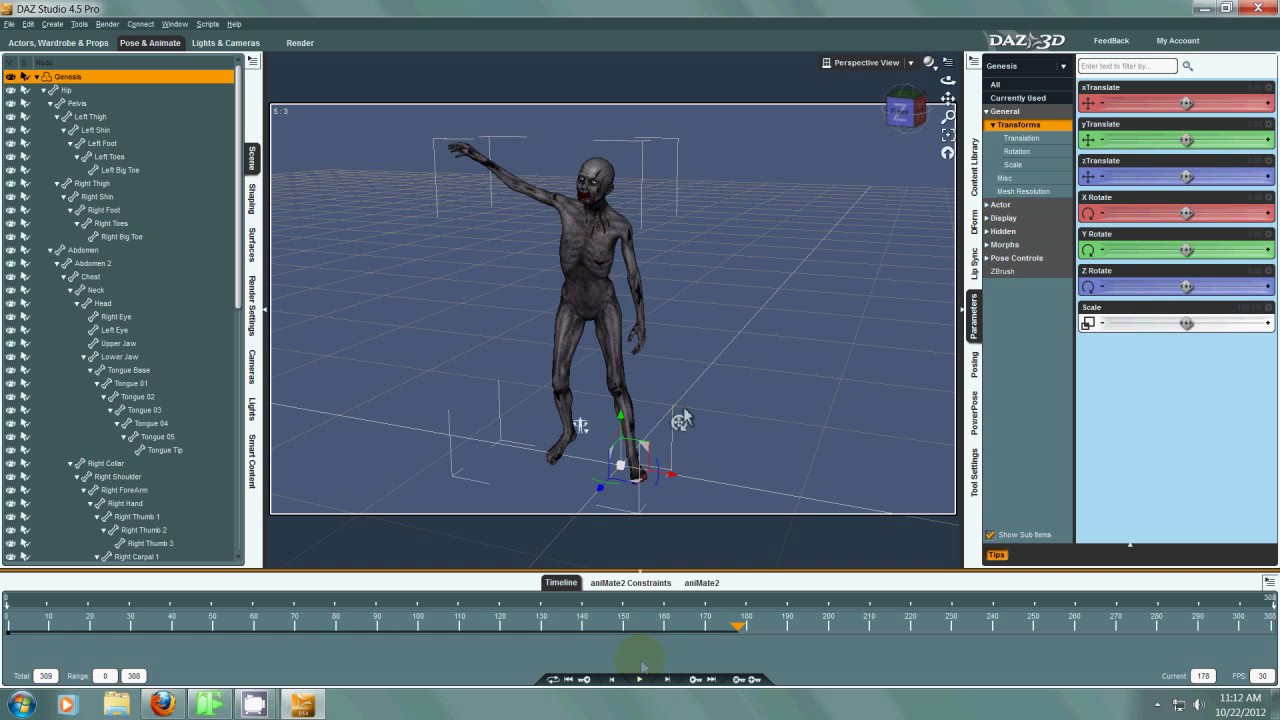
click(474, 150)
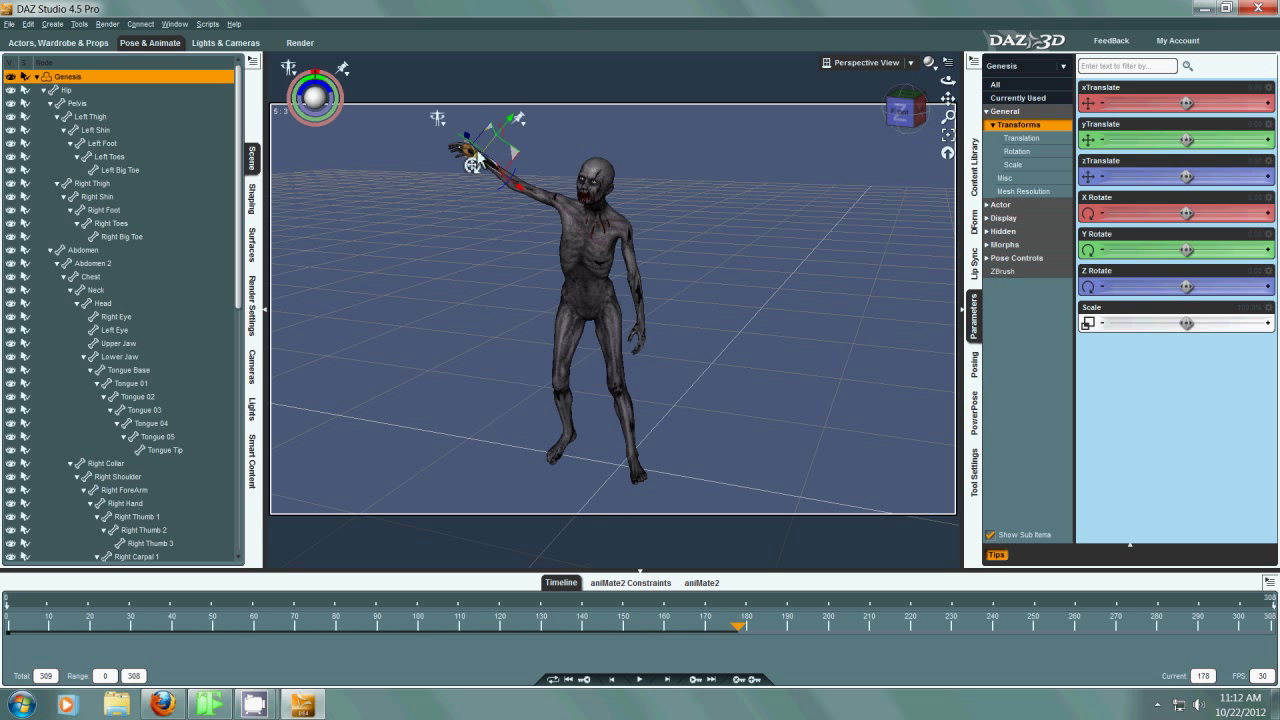
Step: Select the zombie's head, then orbit, zoom and pan the Perspective View to face its raised-arm pose
click(606, 193)
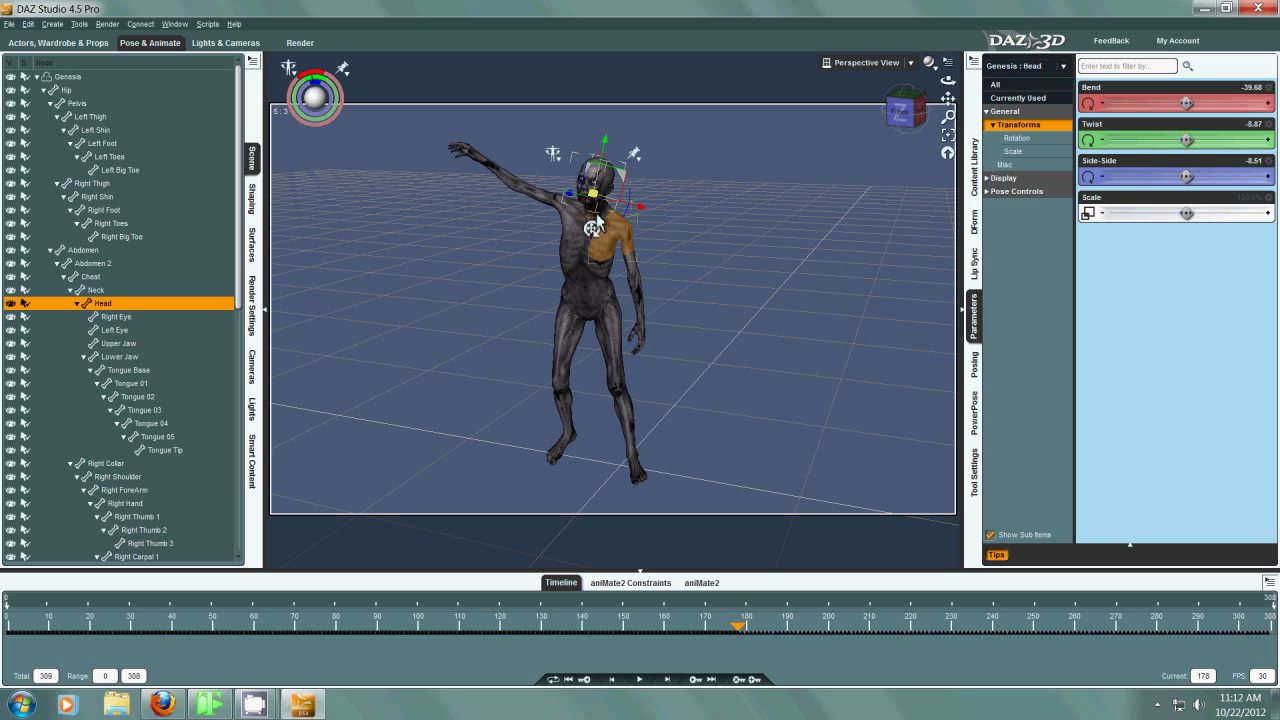
drag(907, 124, 728, 195)
scroll(728, 195, up, 2)
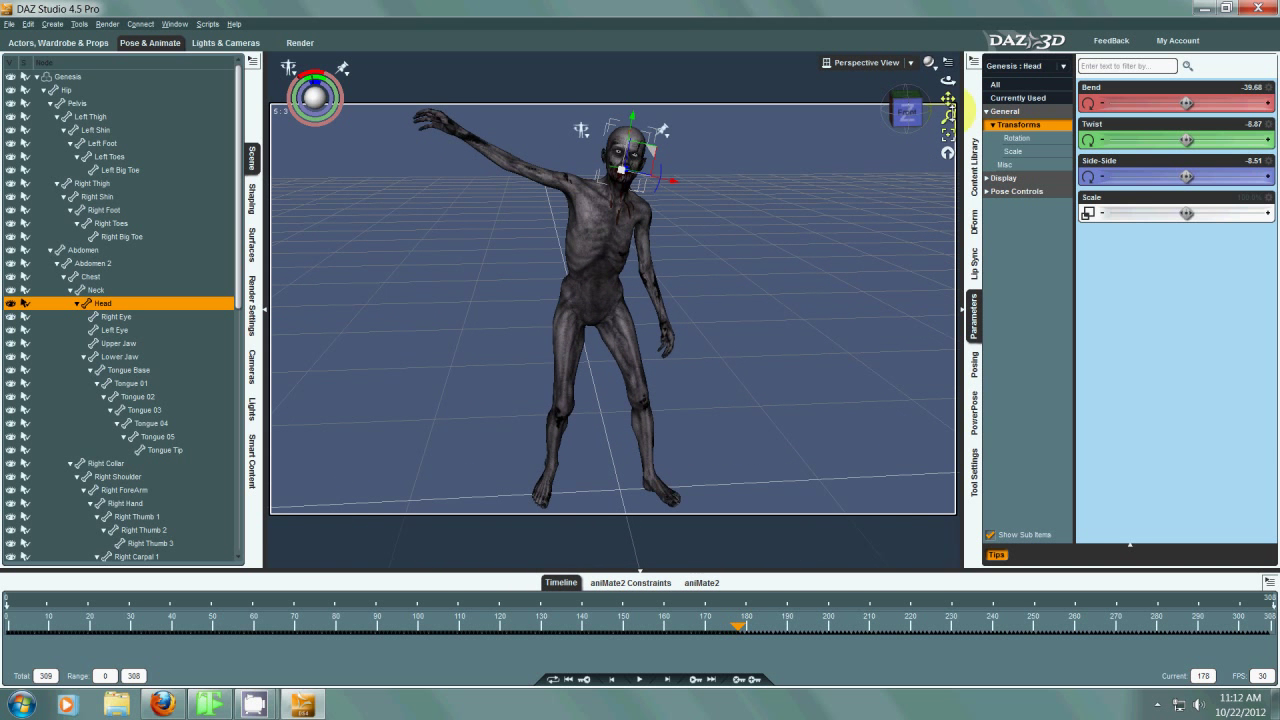
drag(947, 100, 724, 318)
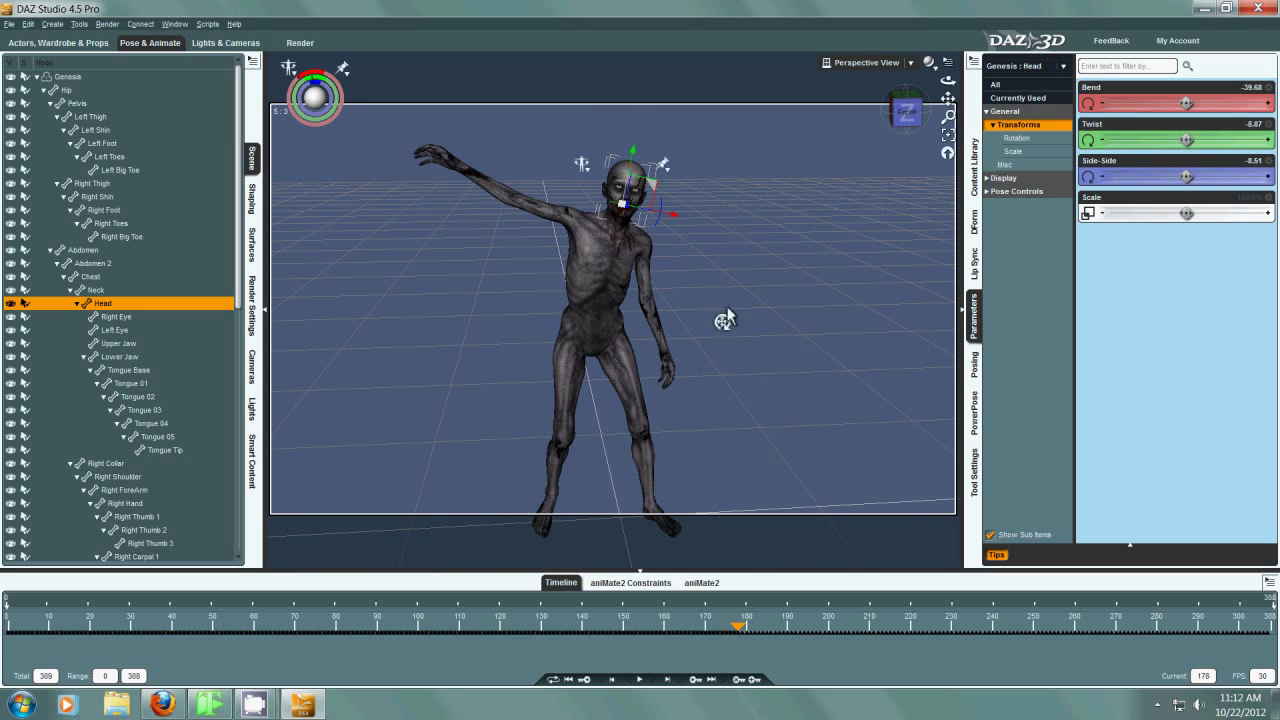
mouse_move(907, 118)
mouse_down()
mouse_move(862, 130)
mouse_move(905, 118)
mouse_up()
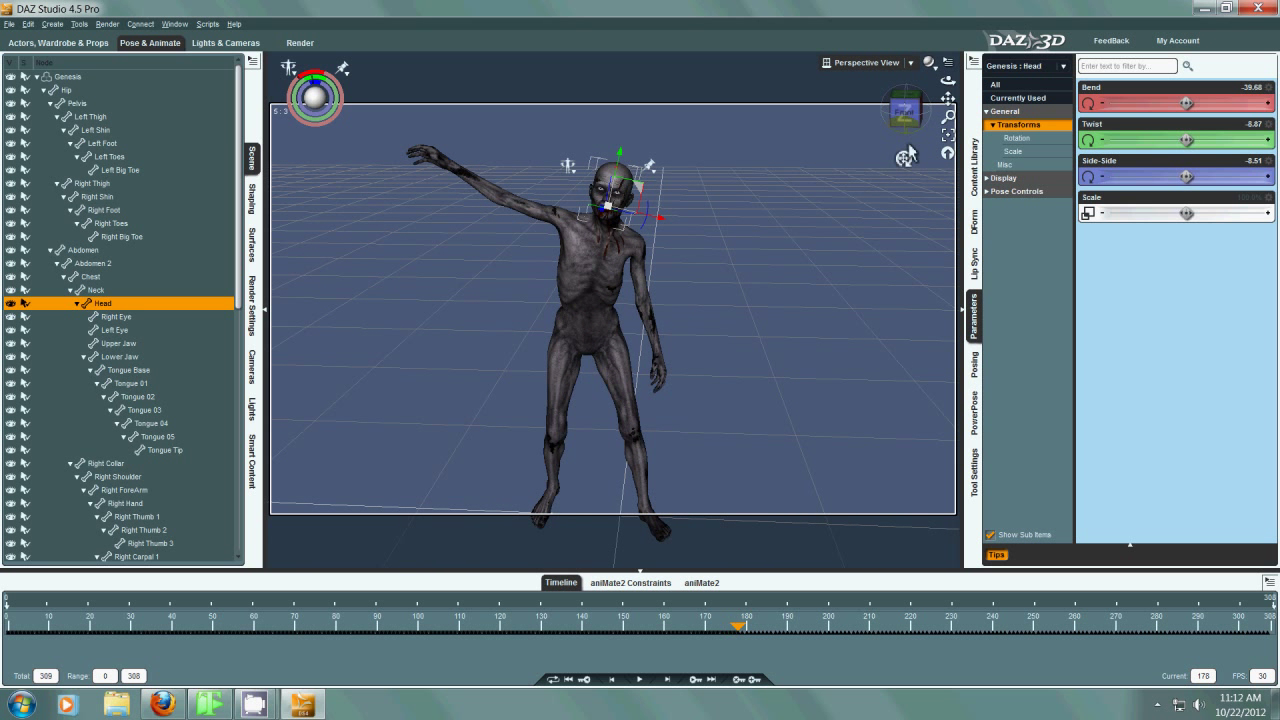